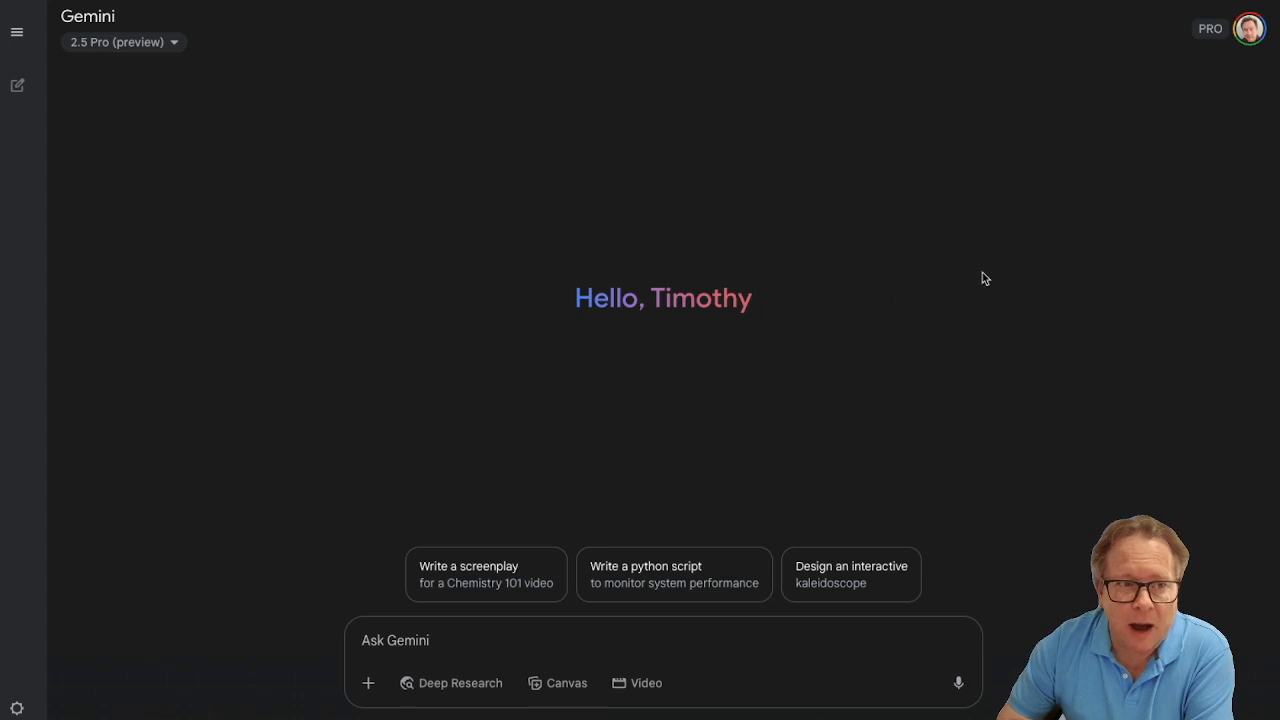
- Create a new Gem from the Gem manager and name it "Script Organizer"
mouse_move(18, 36)
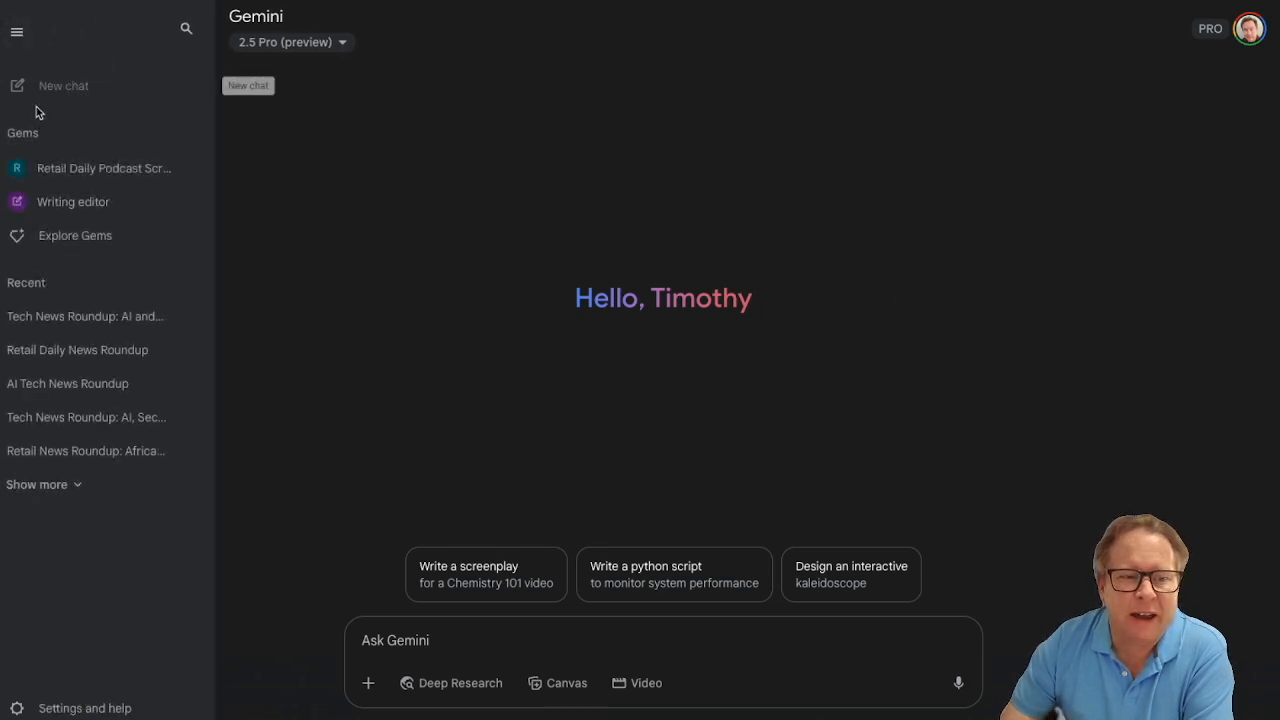
click(62, 245)
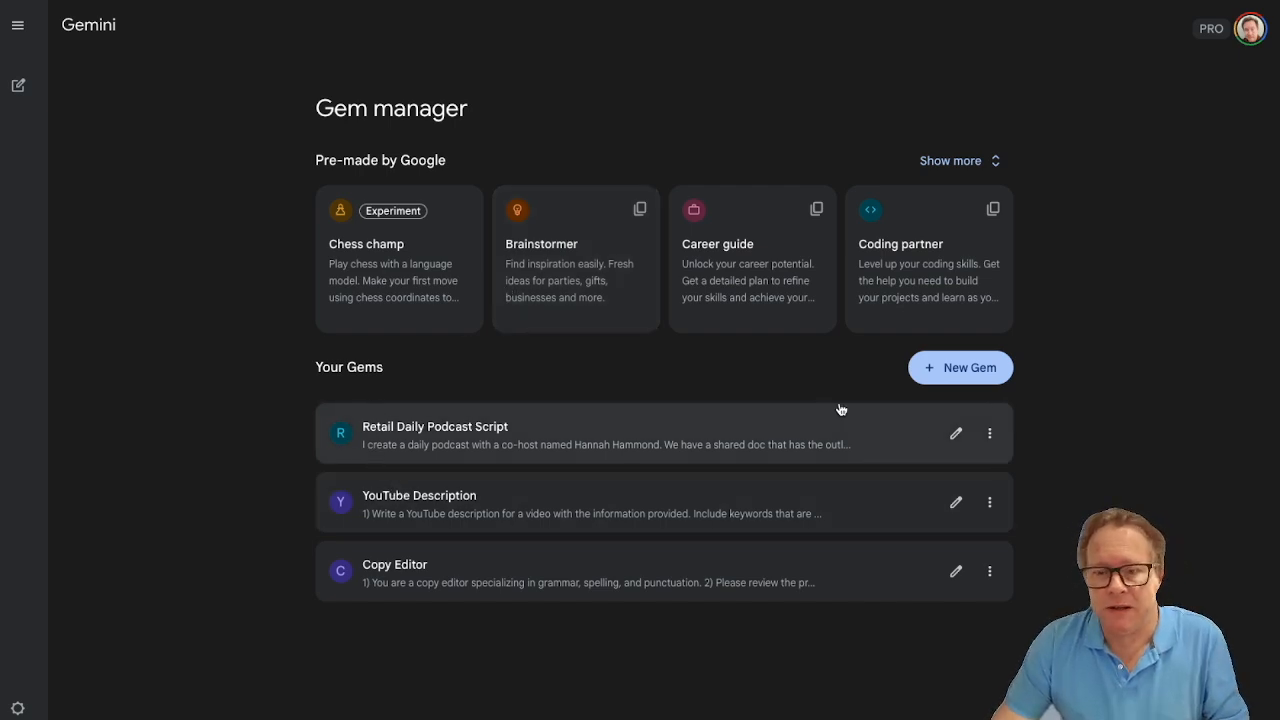
click(959, 367)
click(358, 204)
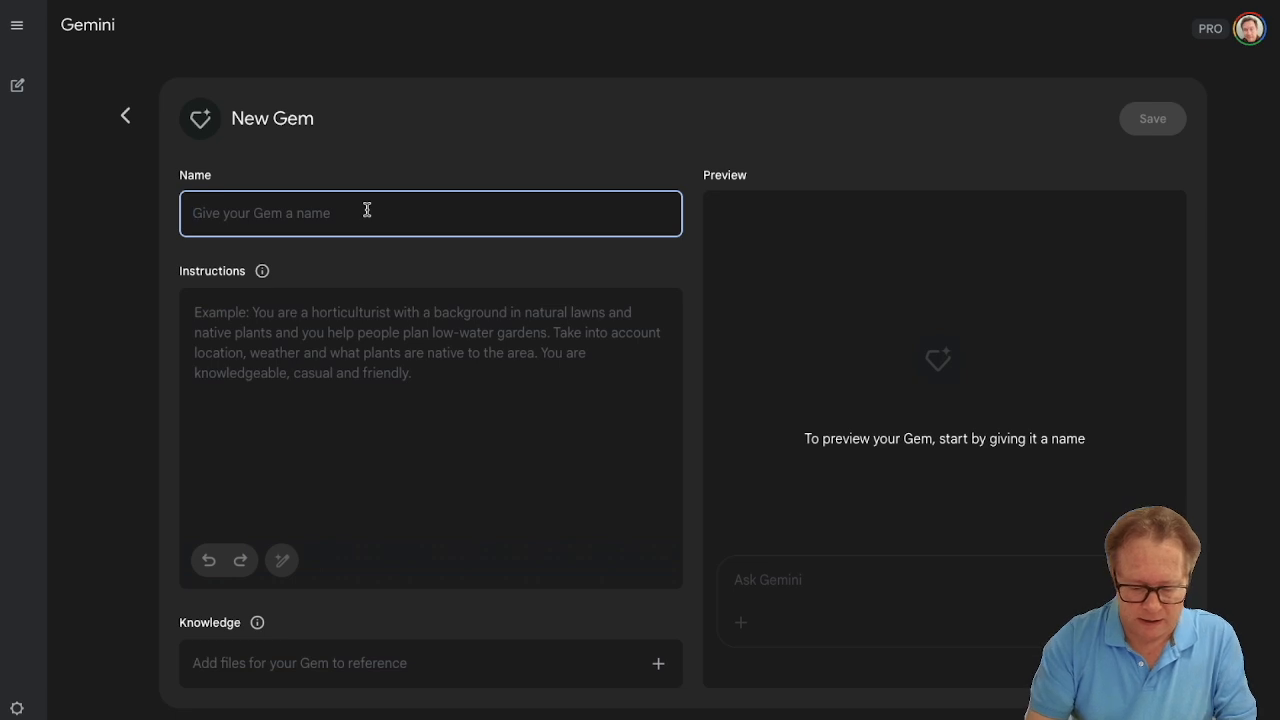
text(Scr)
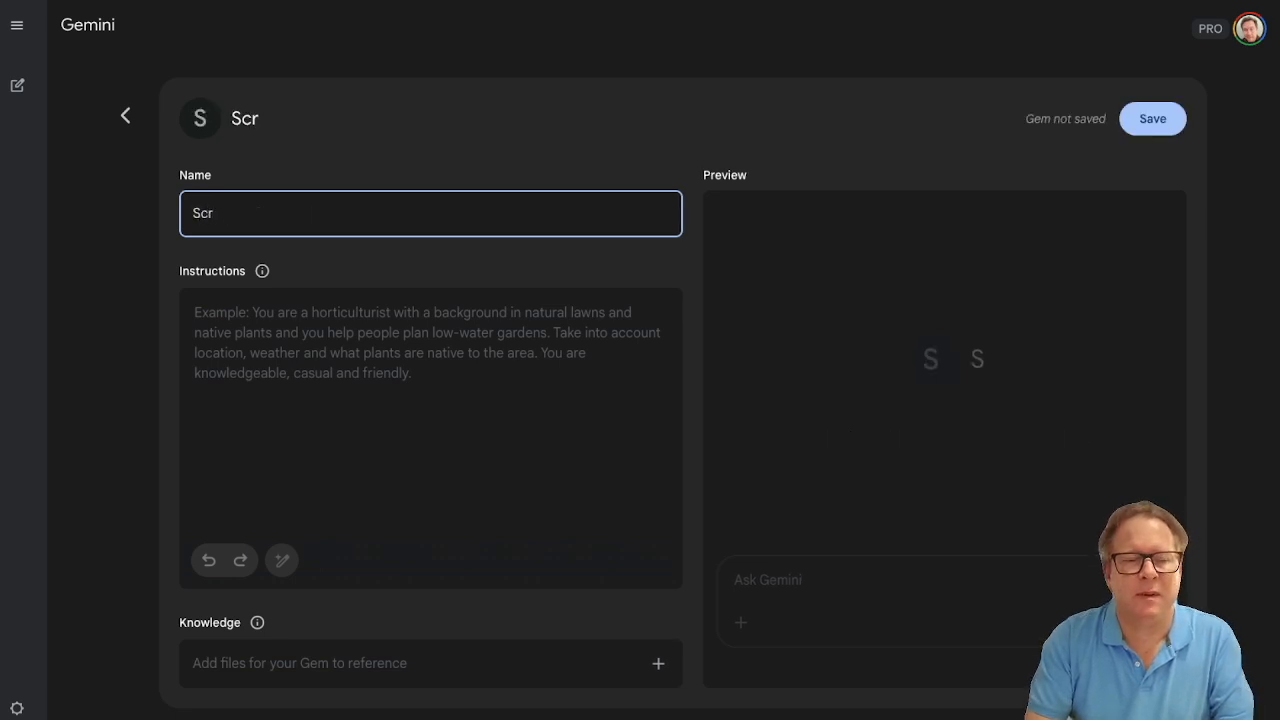
text(ipt)
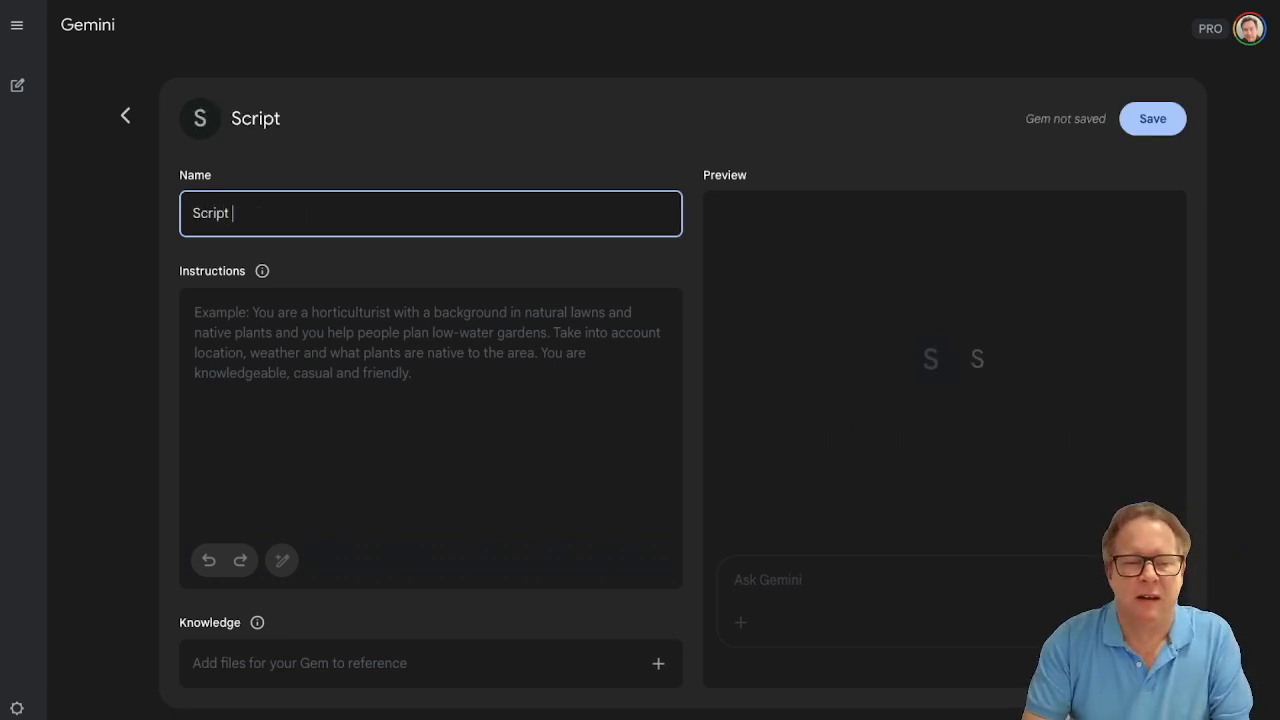
text( Organizer)
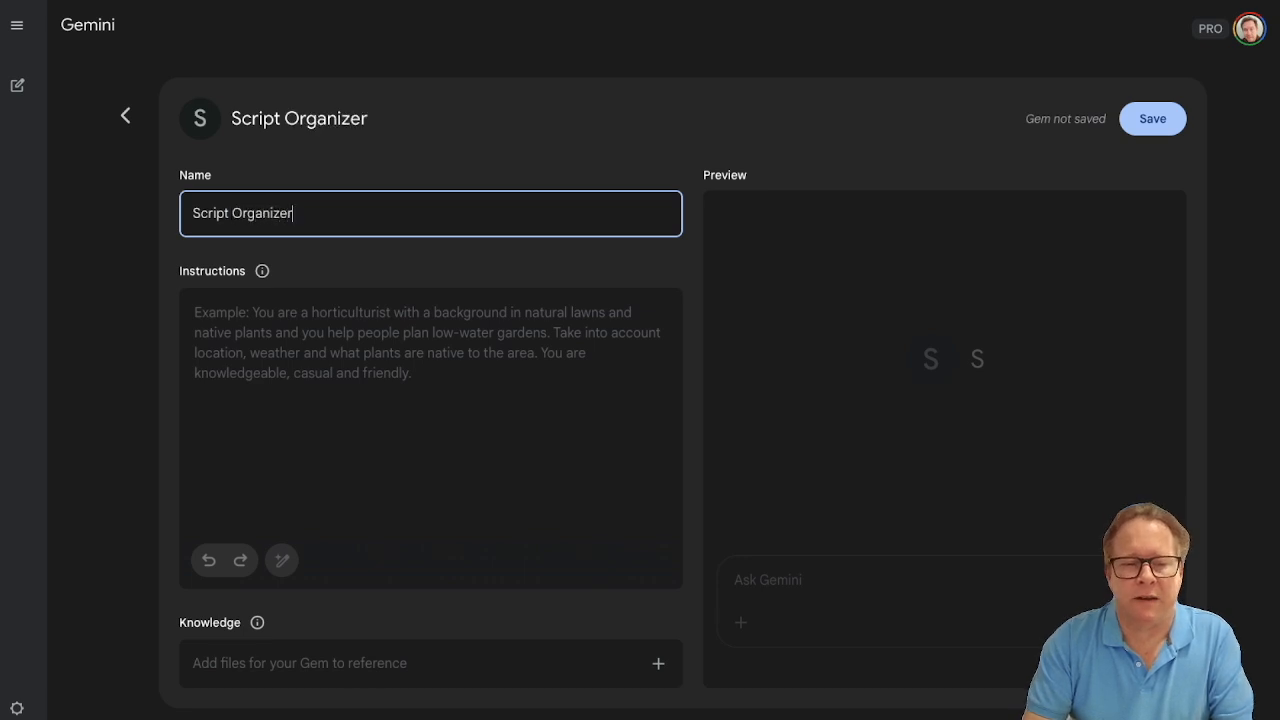
- Paste the prepared daily podcast script directions and sample script into the new Gem's instructions
key(Tab)
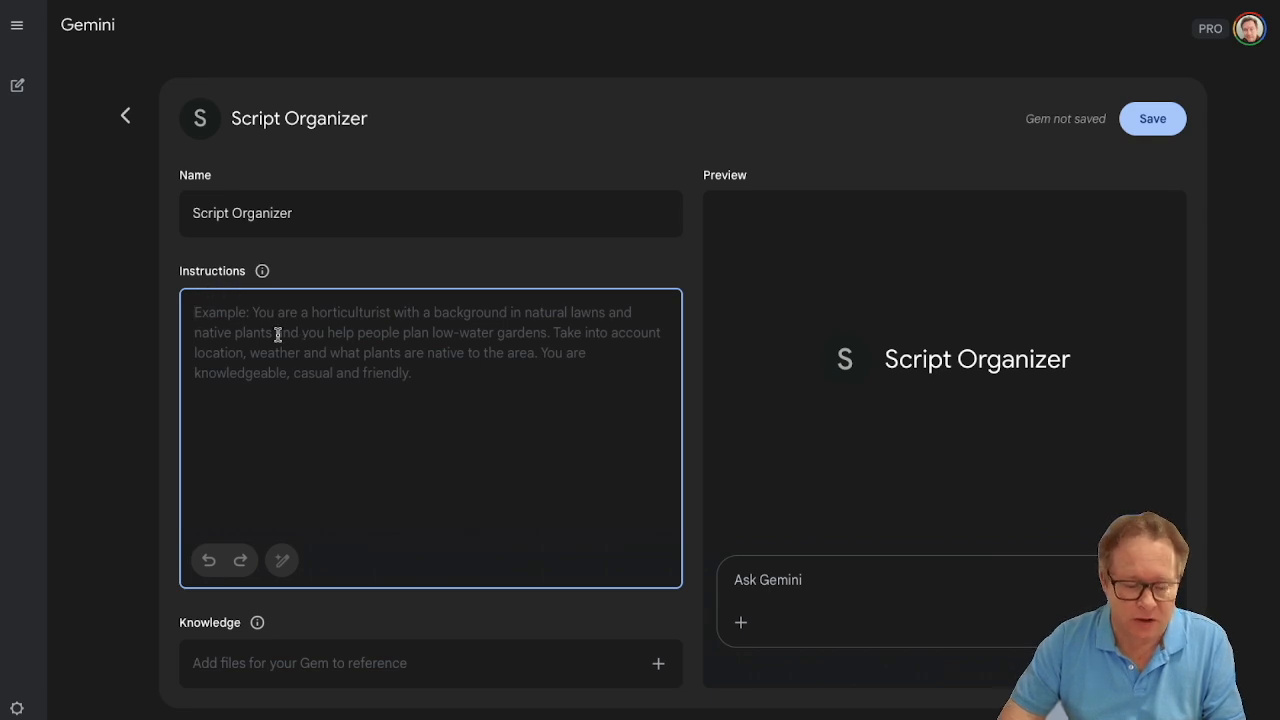
key(ctrl+v)
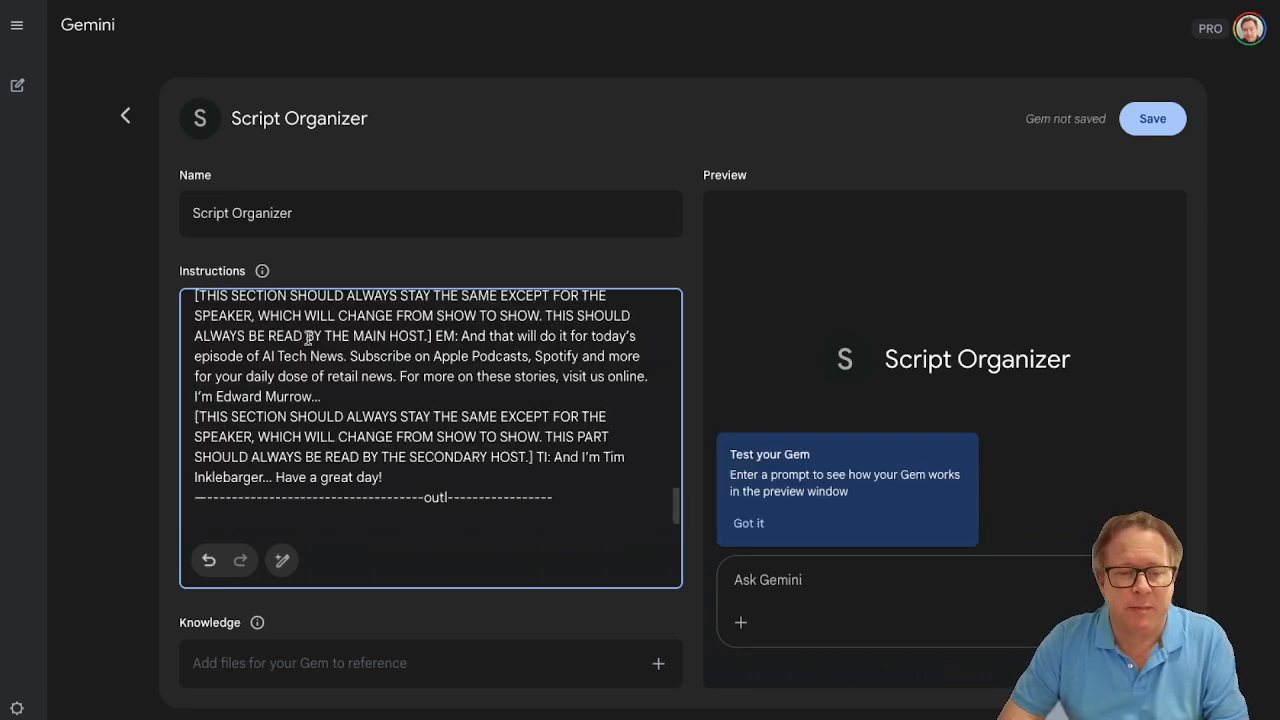
scroll(360, 347, up, 10)
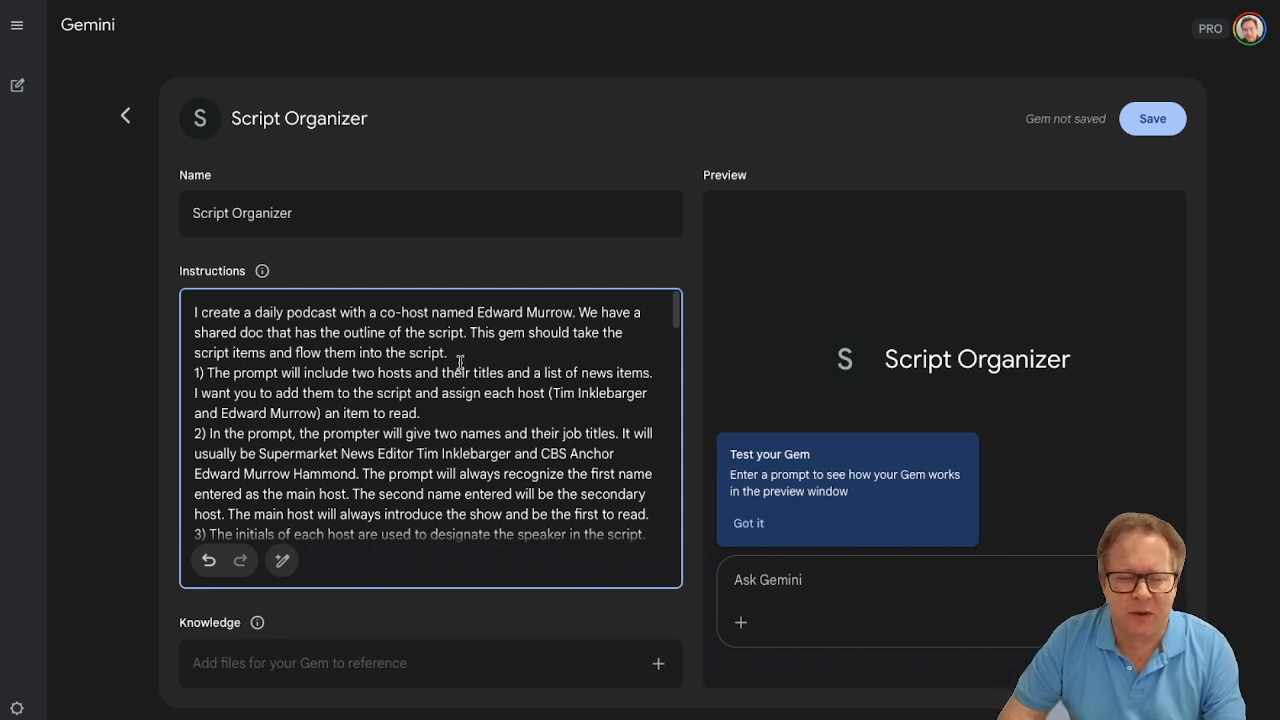
- Review the numbered rules at the start of the Gem's instructions covering hosts, titles, speaker initials and news items
scroll(430, 380, down, 2)
scroll(406, 388, up, 1)
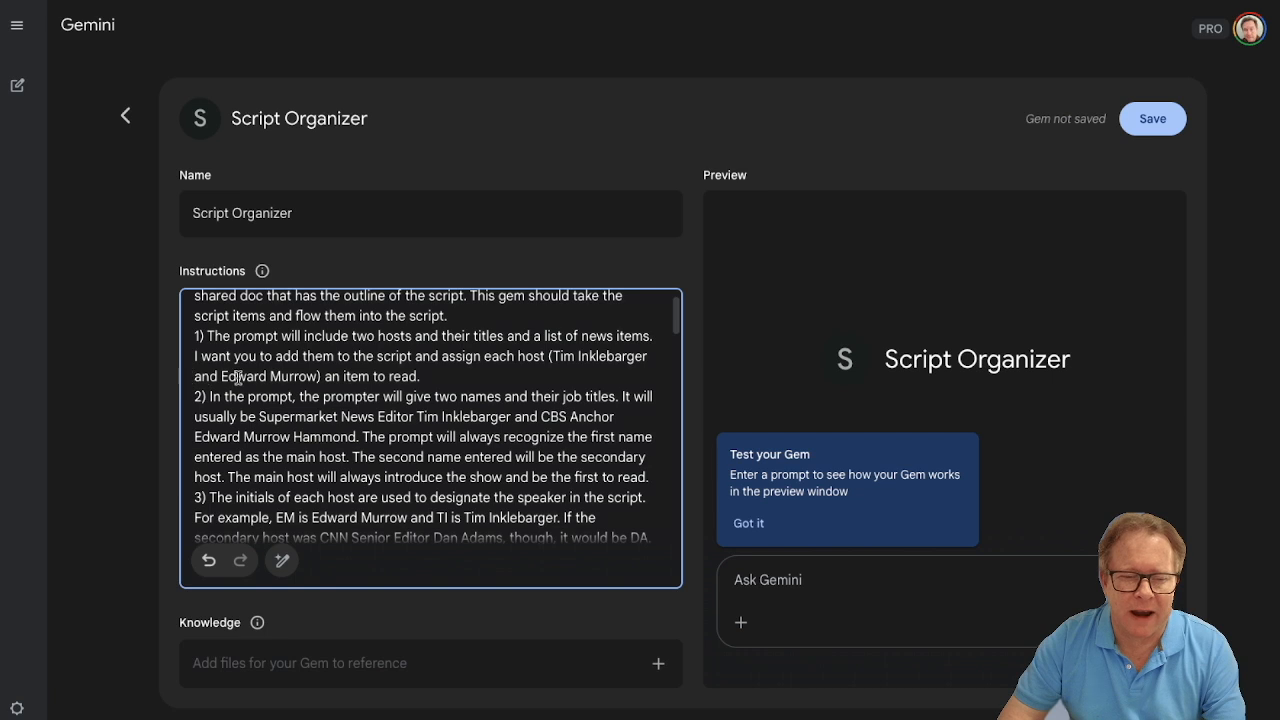
scroll(383, 381, down, 1)
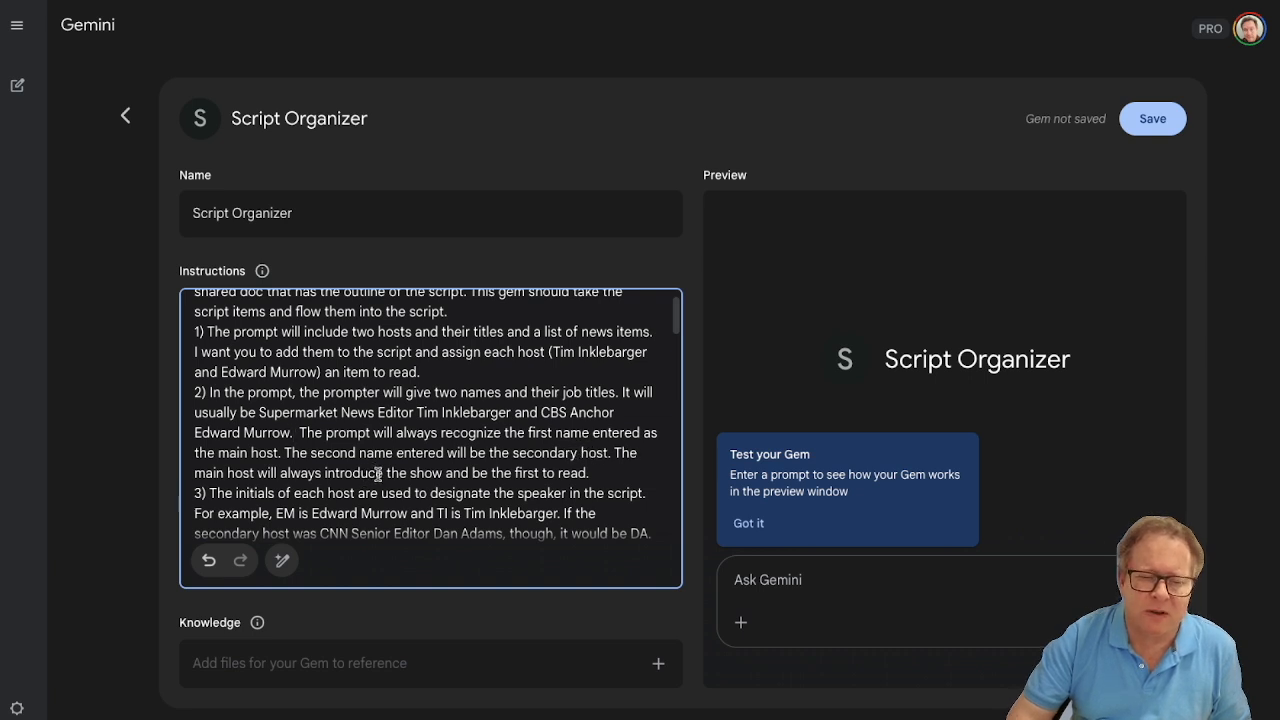
scroll(372, 474, down, 2)
scroll(378, 474, down, 1)
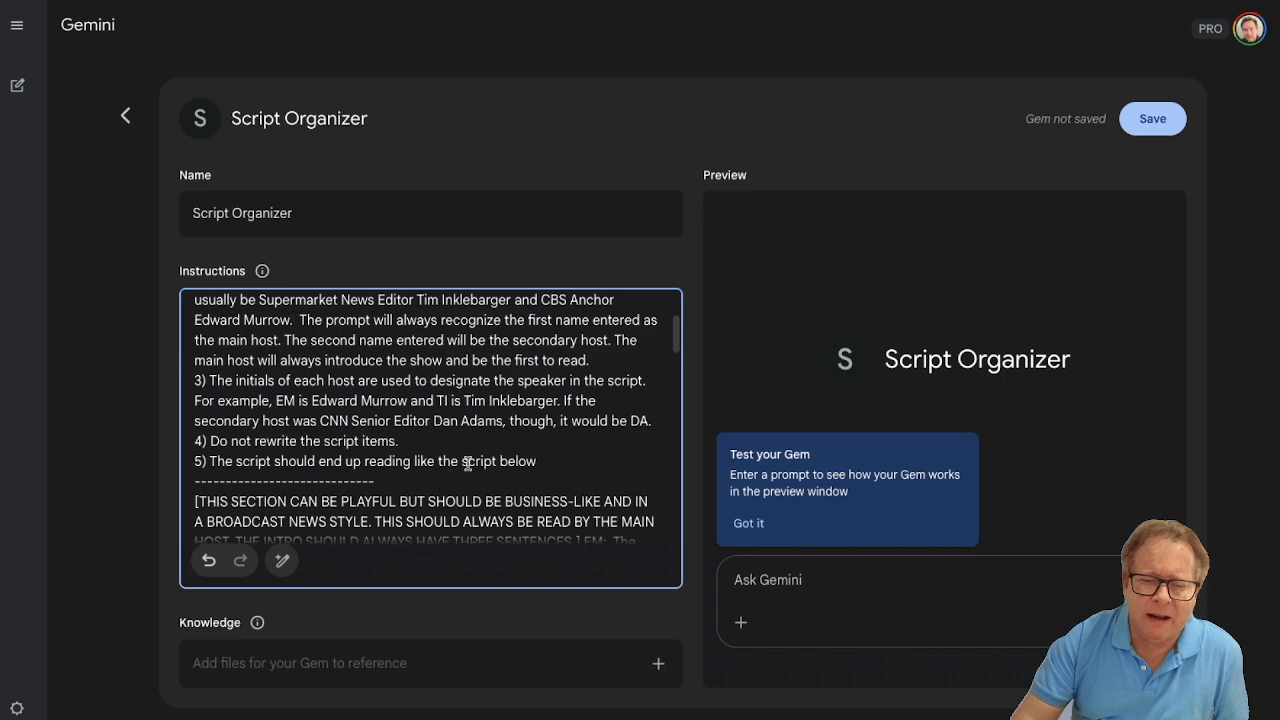
- Examine the sample script's intro and the bracketed notes for the main and secondary hosts' opening lines
scroll(422, 468, down, 2)
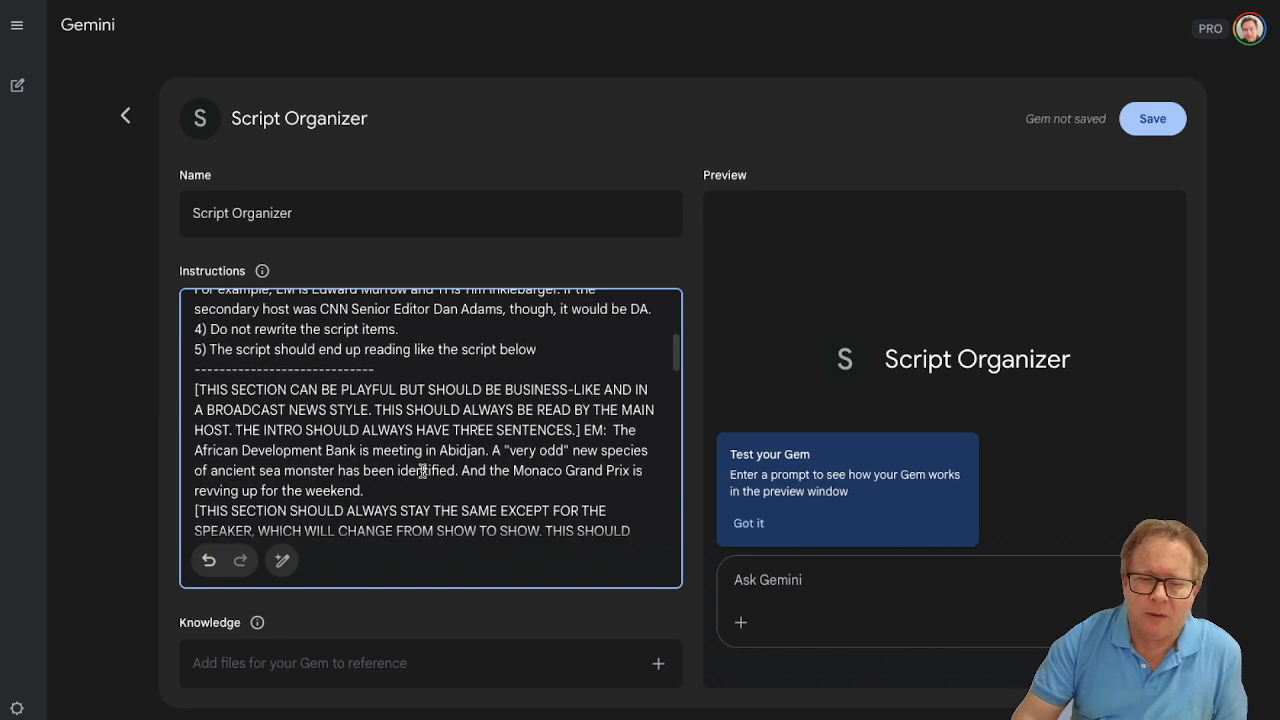
scroll(422, 470, down, 1)
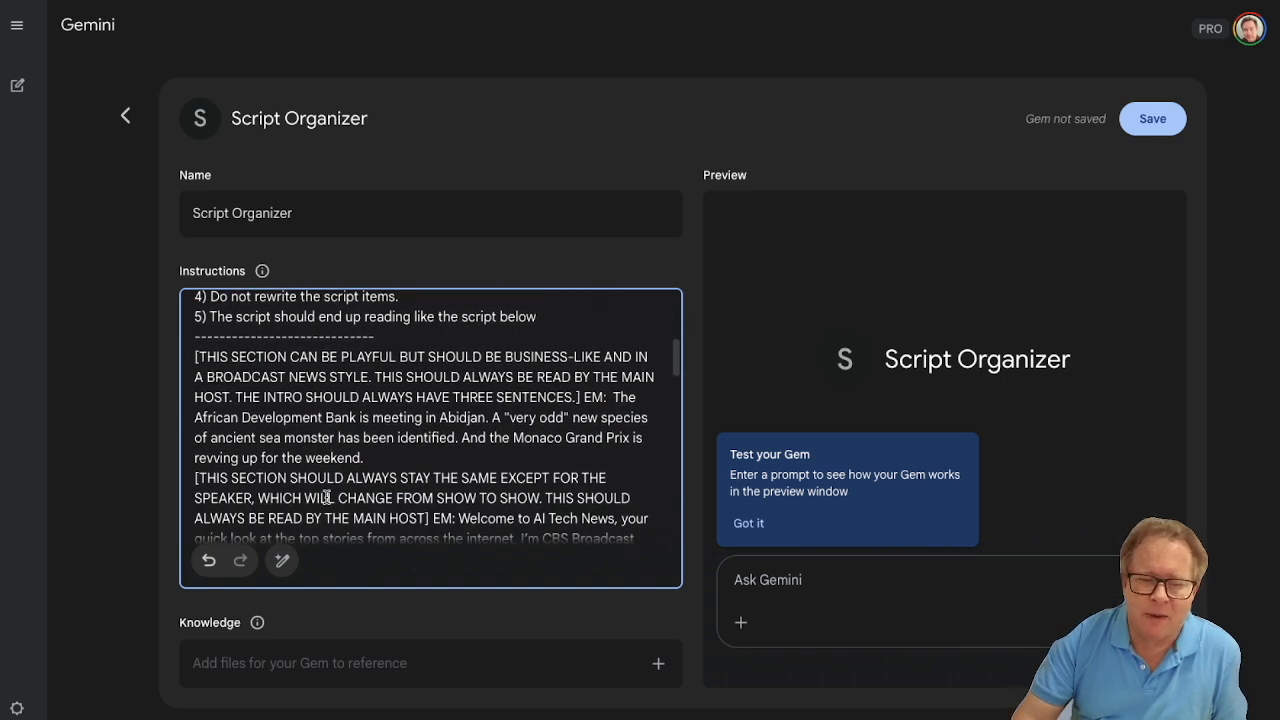
scroll(327, 497, down, 5)
scroll(327, 497, up, 3)
scroll(327, 497, up, 3)
scroll(327, 497, down, 1)
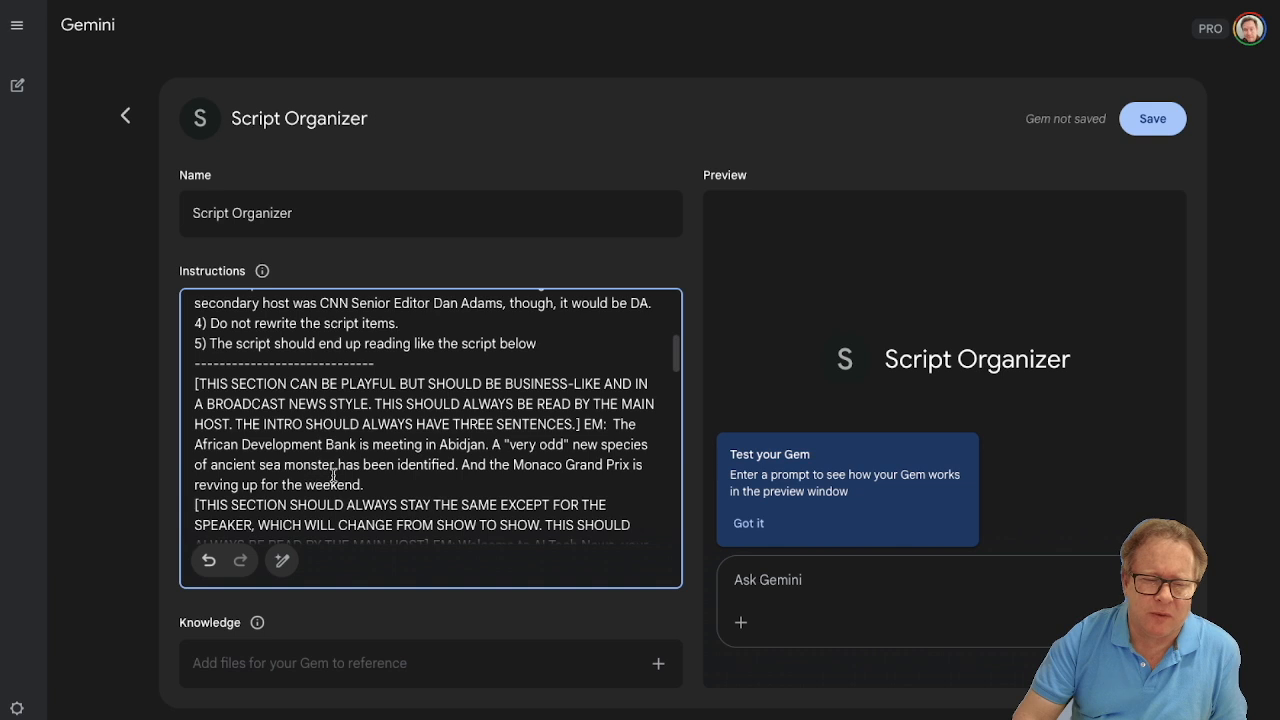
scroll(370, 480, down, 3)
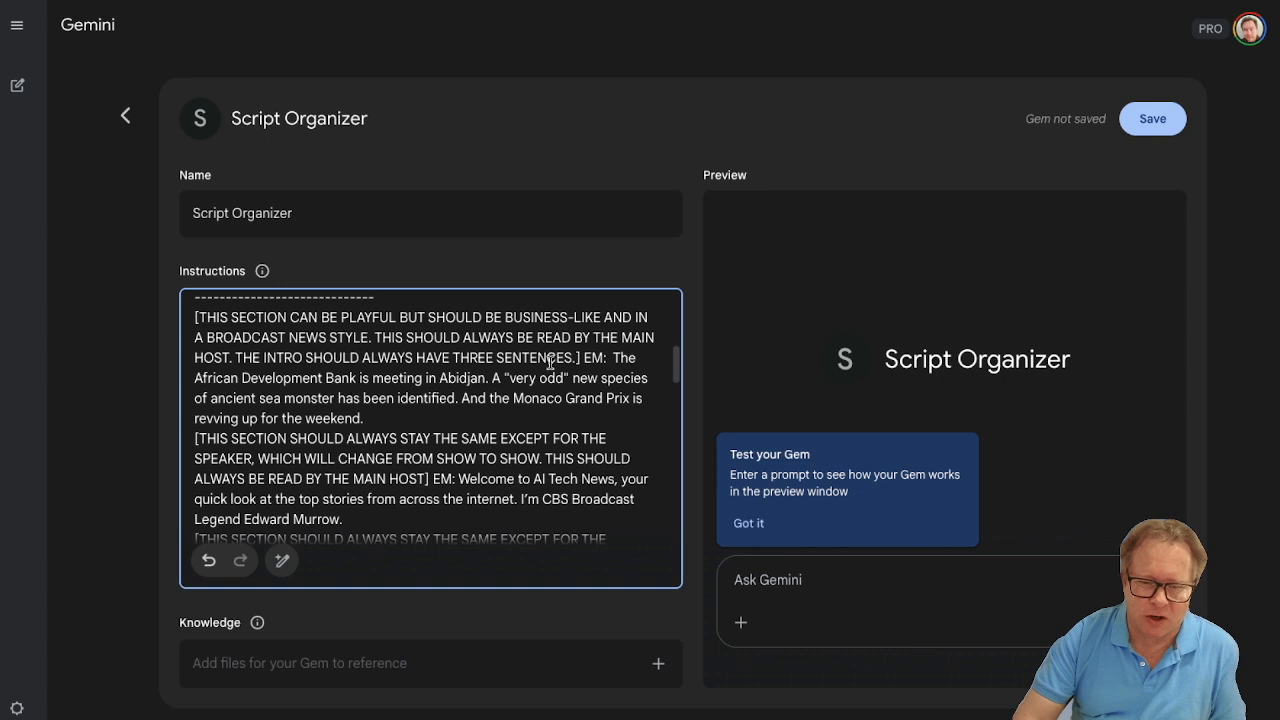
scroll(512, 398, down, 1)
scroll(512, 398, down, 2)
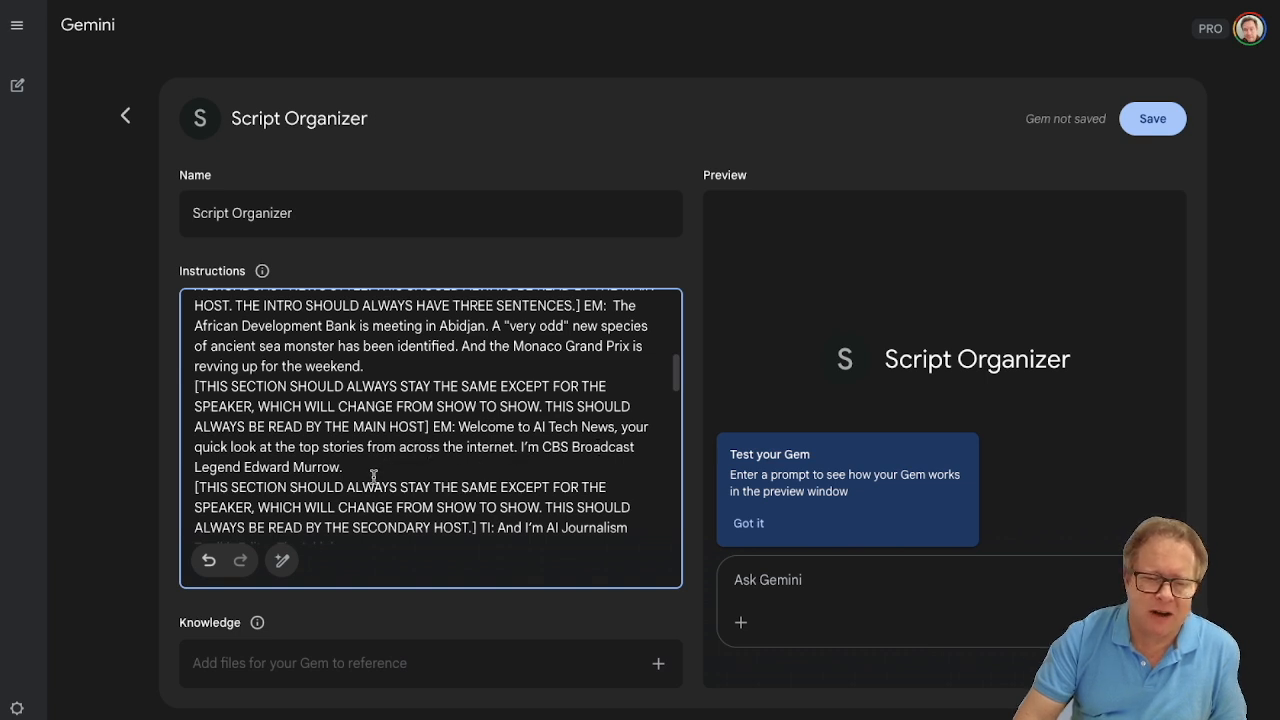
scroll(378, 476, down, 2)
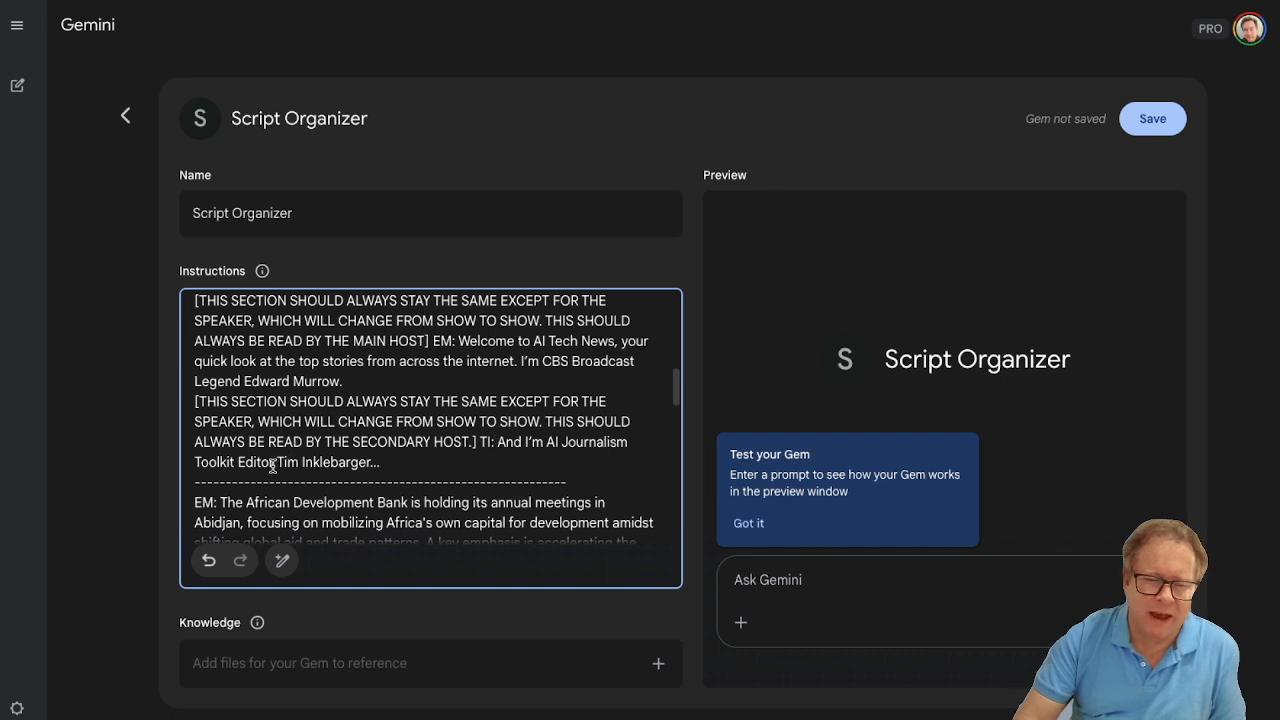
- Read through the sample script's alternating EM and TI news items and its closing sign-off sections
scroll(299, 470, down, 3)
scroll(299, 470, down, 1)
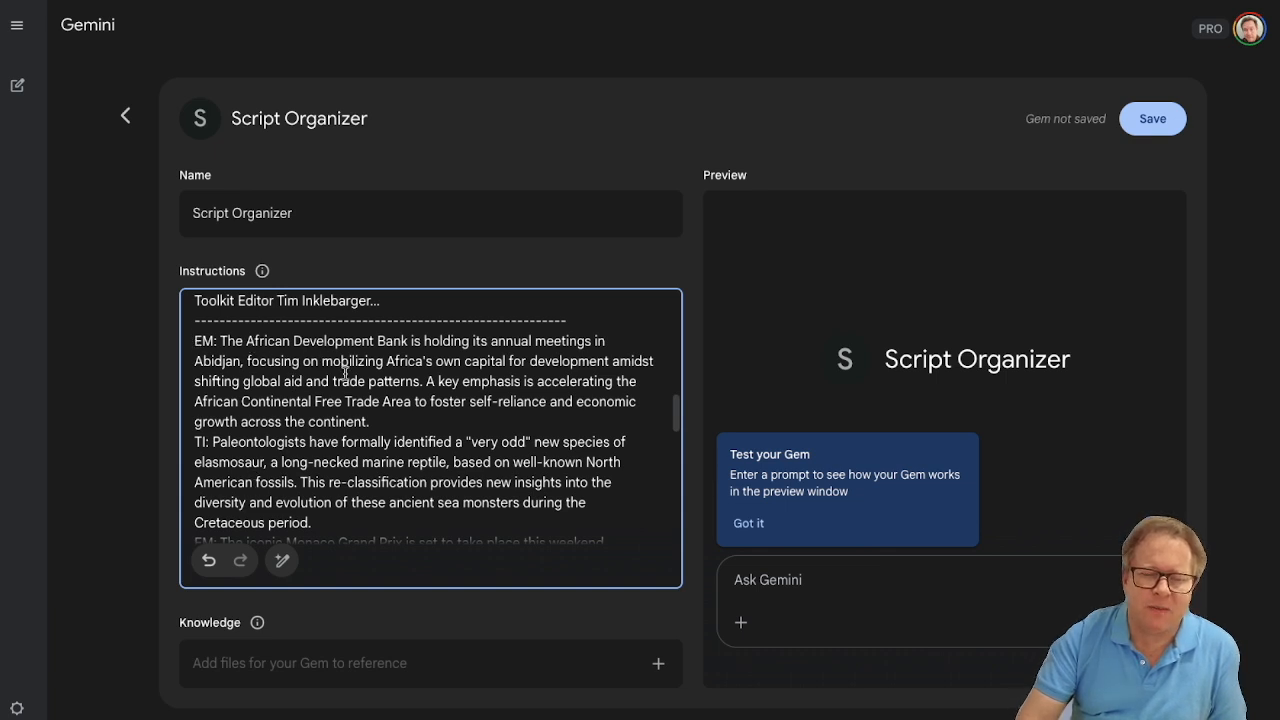
scroll(309, 470, down, 3)
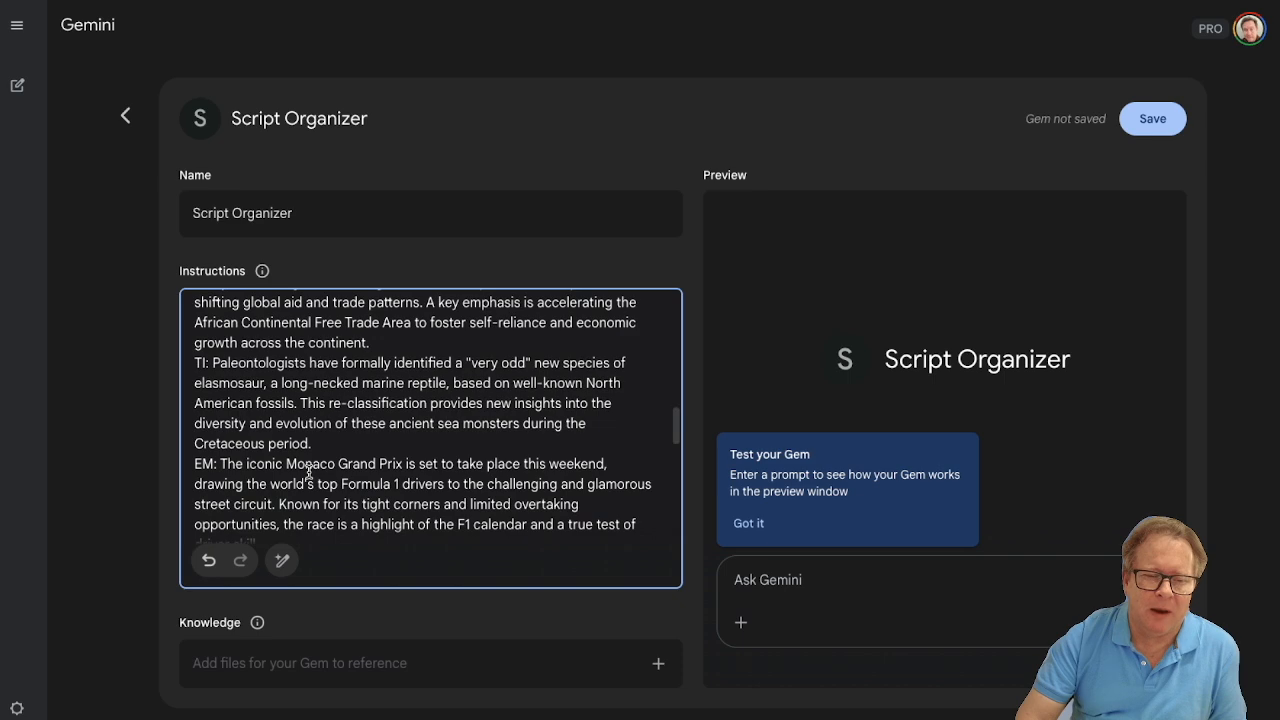
scroll(309, 470, up, 4)
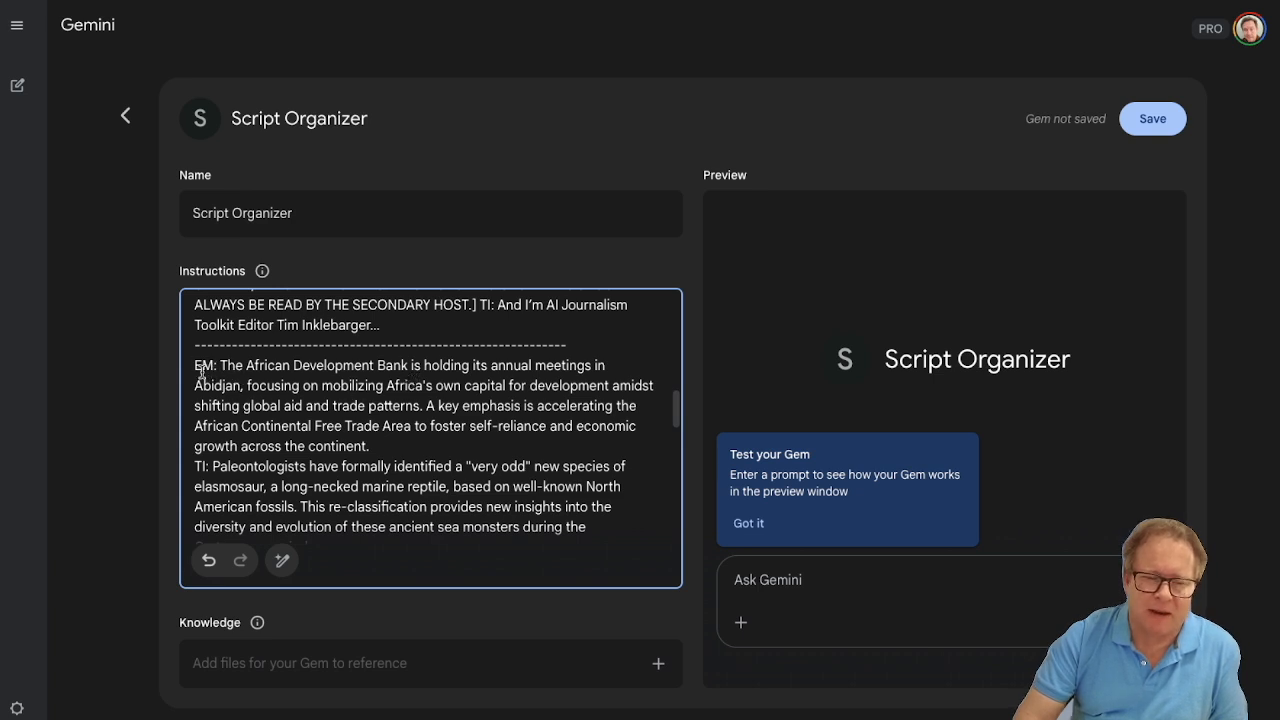
scroll(252, 395, down, 2)
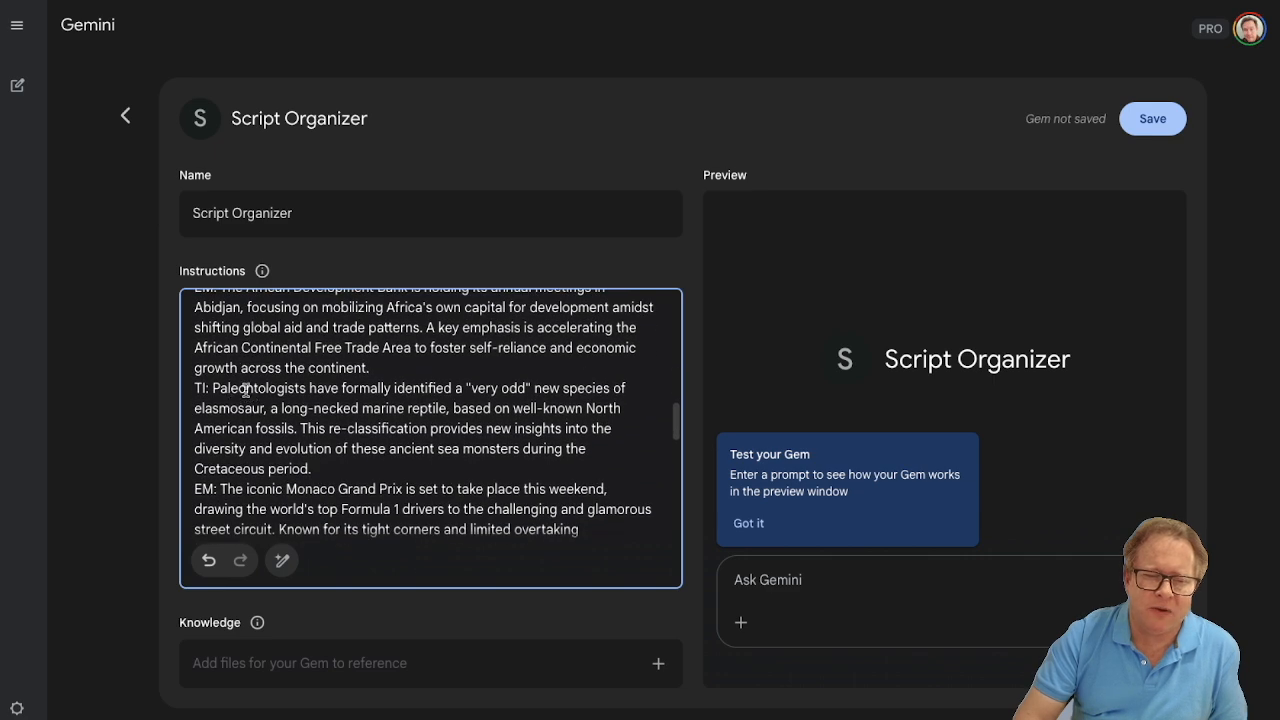
scroll(241, 413, down, 2)
scroll(241, 413, down, 6)
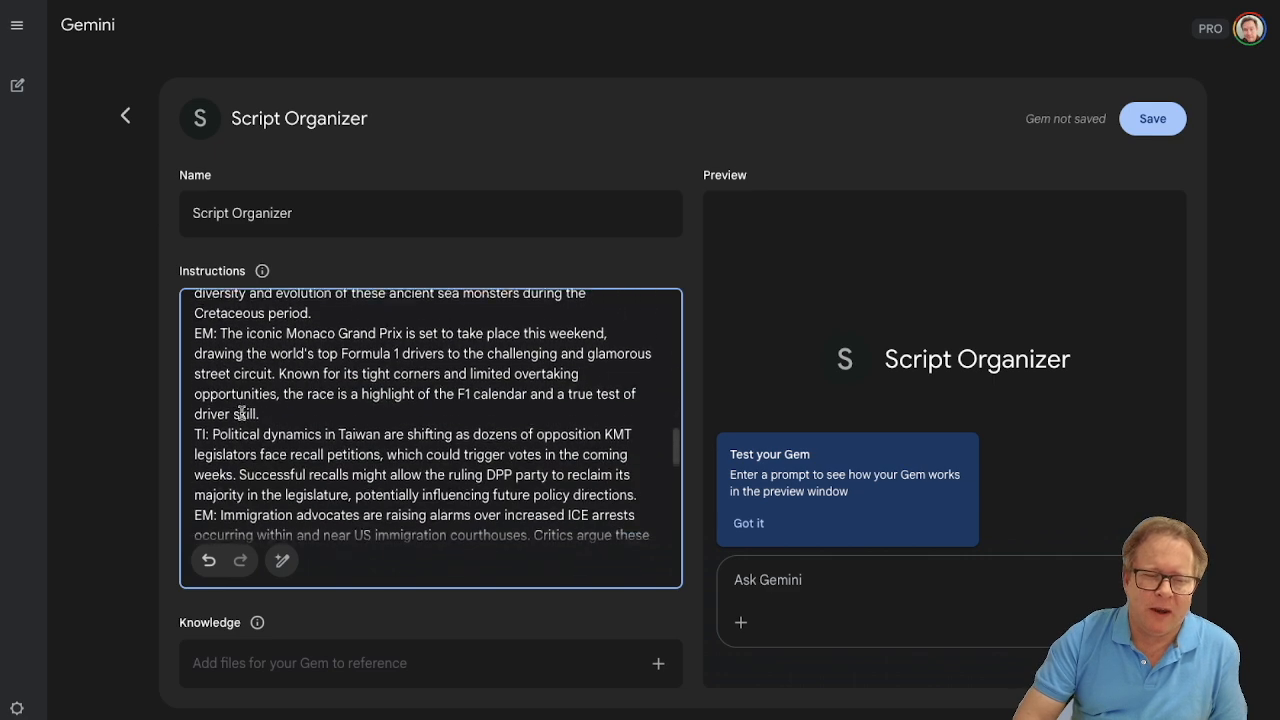
scroll(241, 413, down, 3)
scroll(241, 413, up, 4)
scroll(241, 413, down, 1)
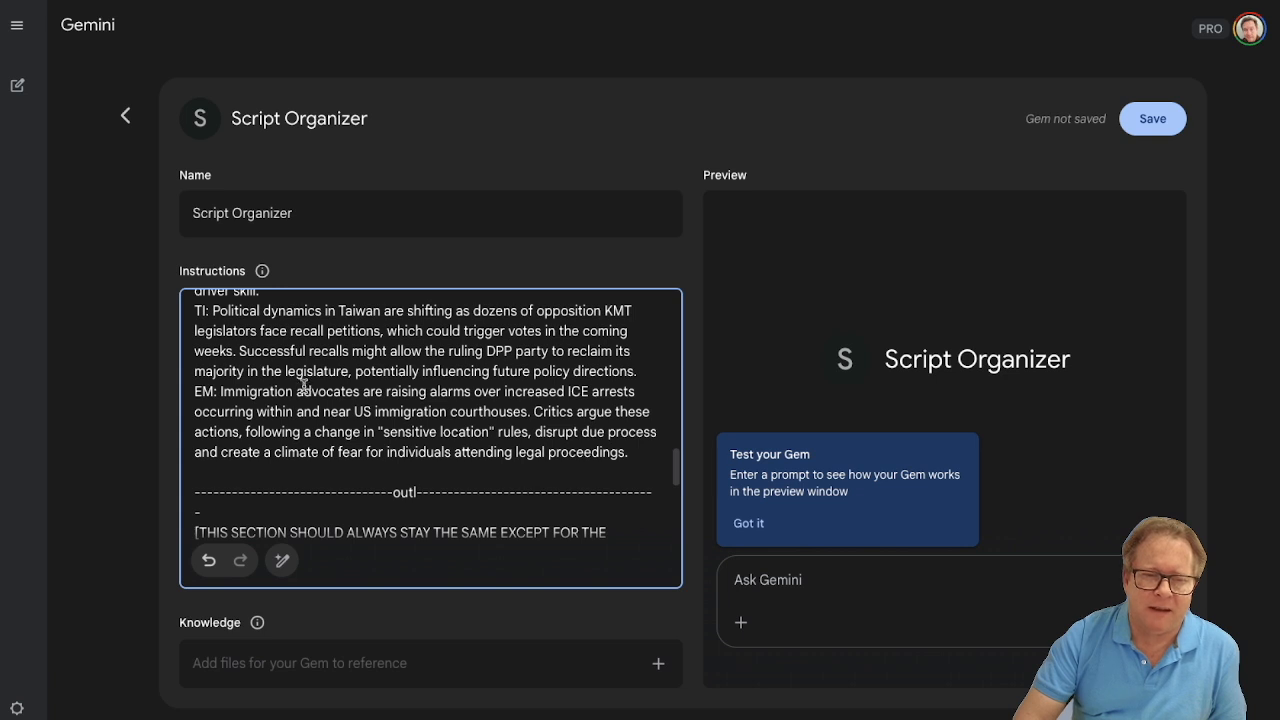
scroll(303, 385, down, 3)
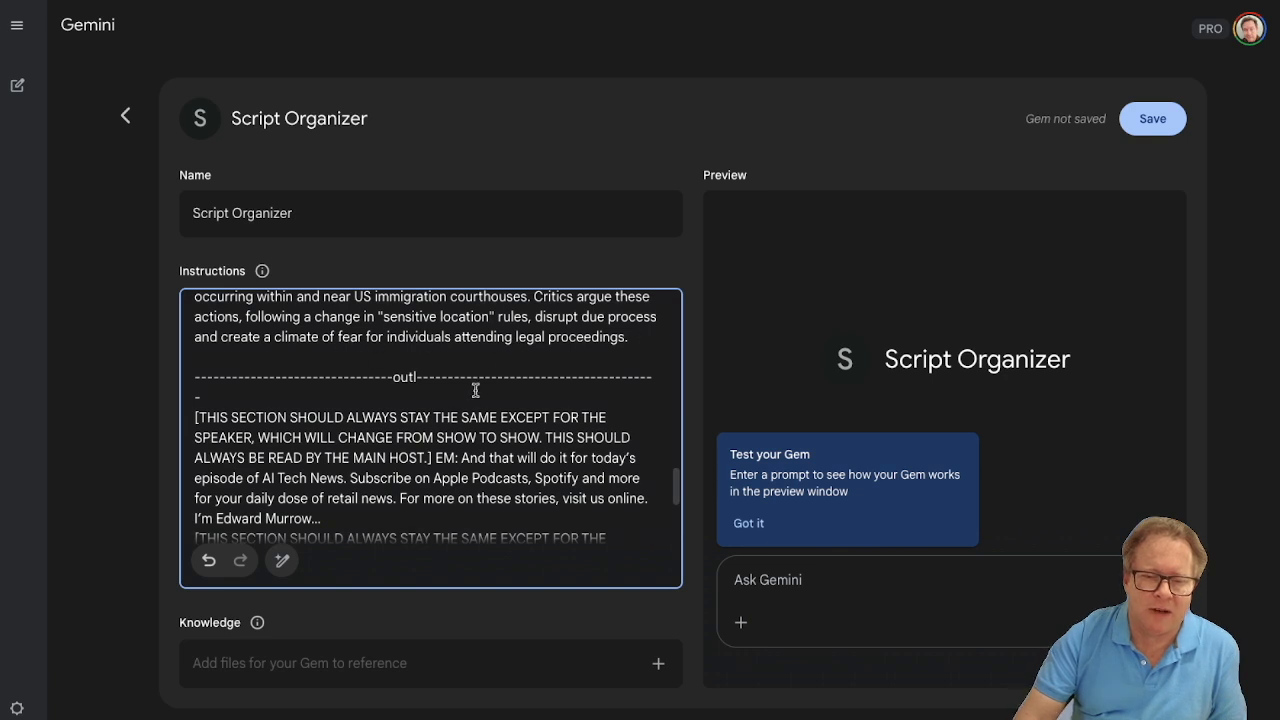
scroll(405, 410, down, 2)
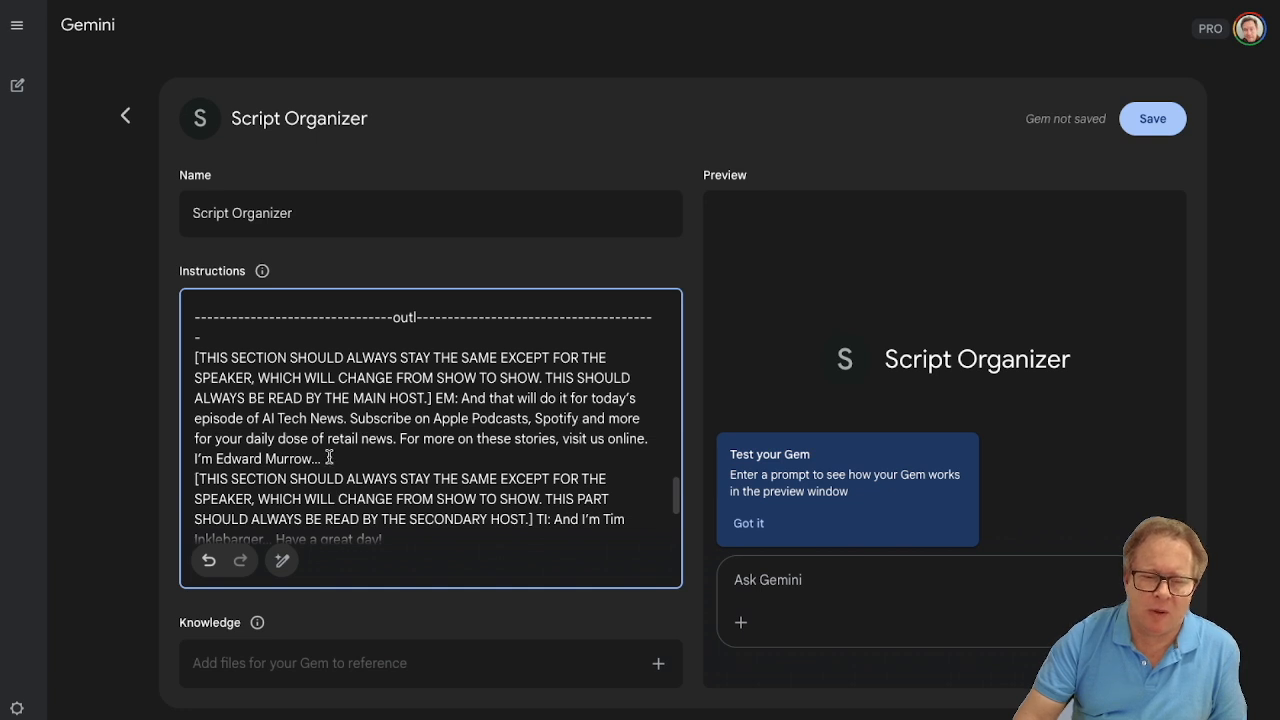
scroll(338, 449, down, 2)
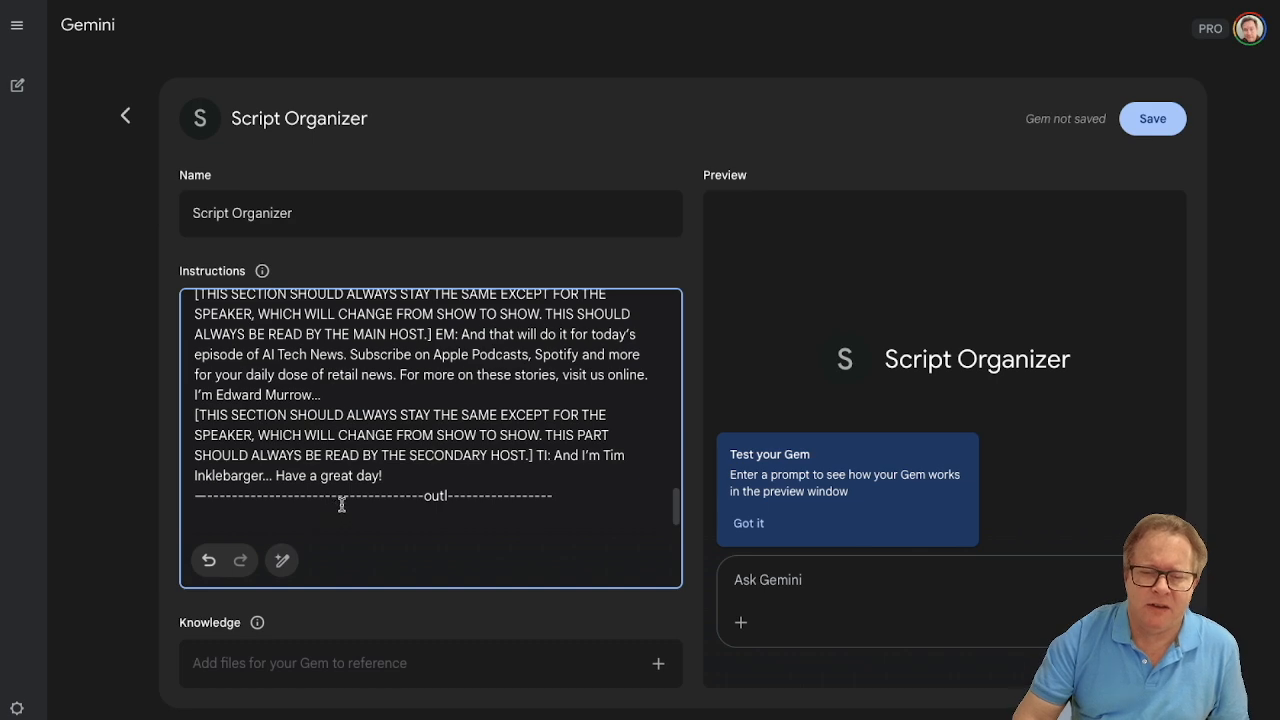
- Save the Script Organizer Gem and start a chat with it
scroll(345, 478, up, 5)
scroll(345, 478, up, 10)
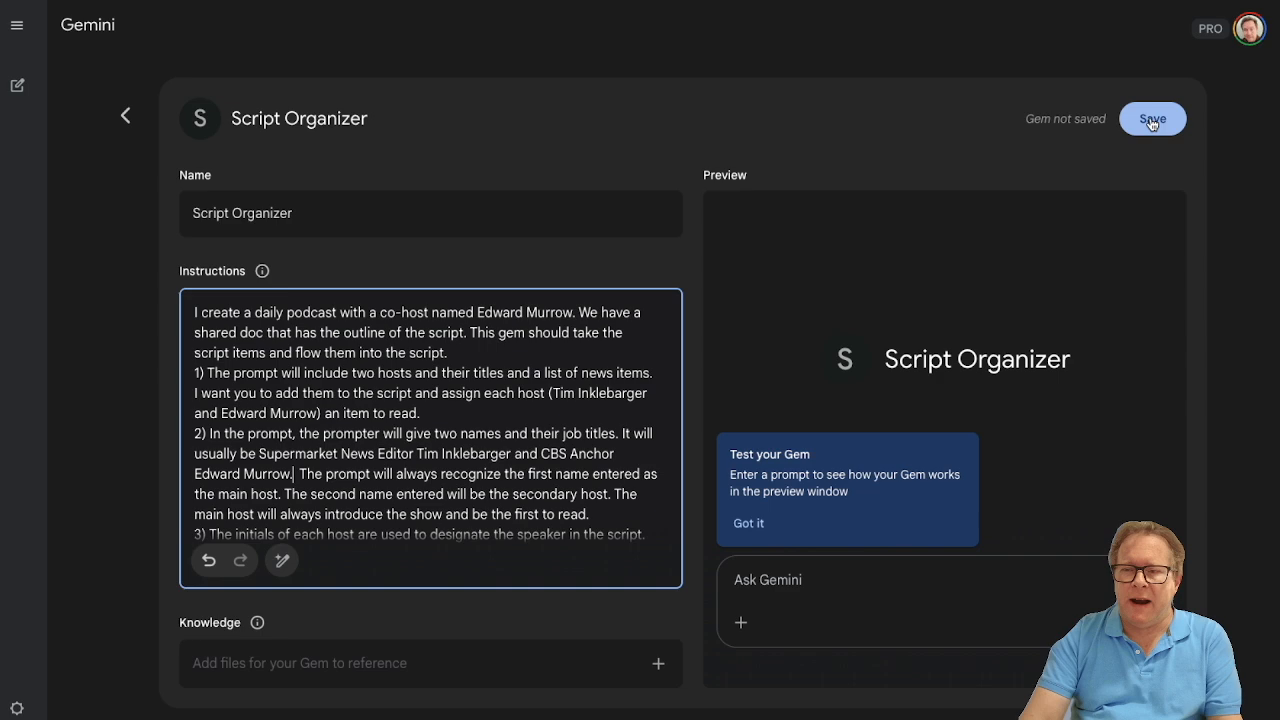
click(1152, 120)
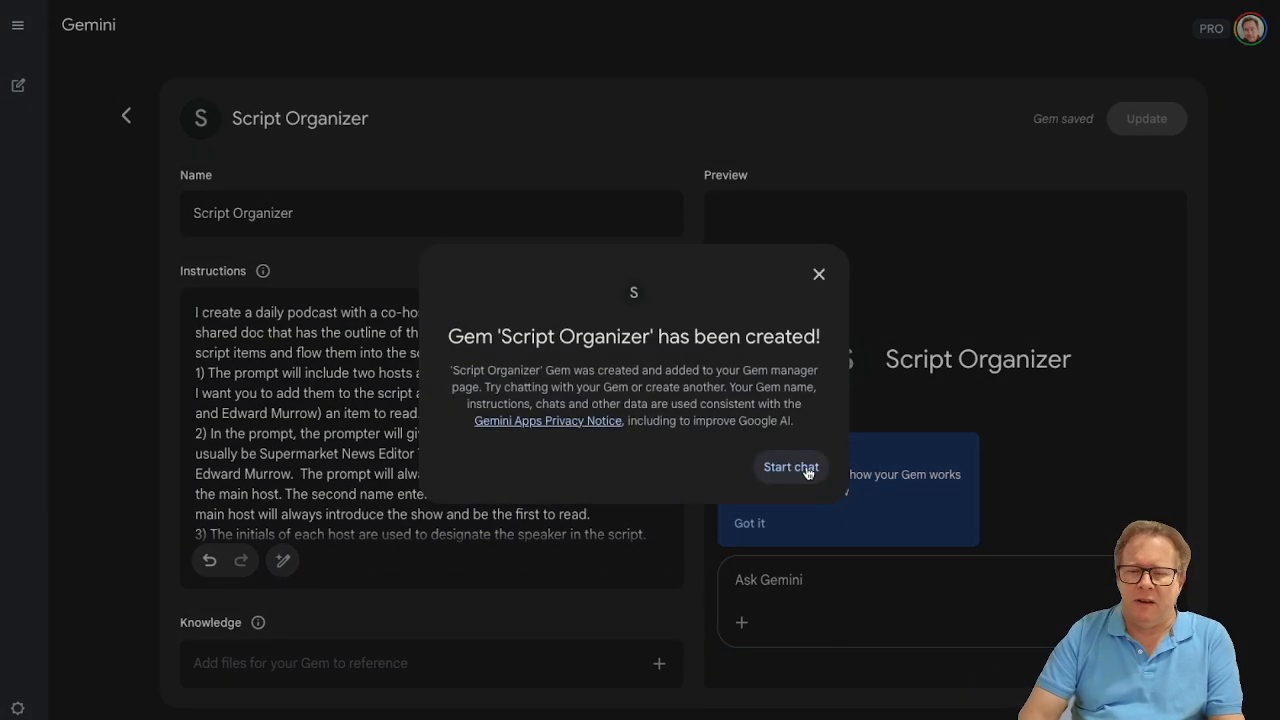
click(806, 470)
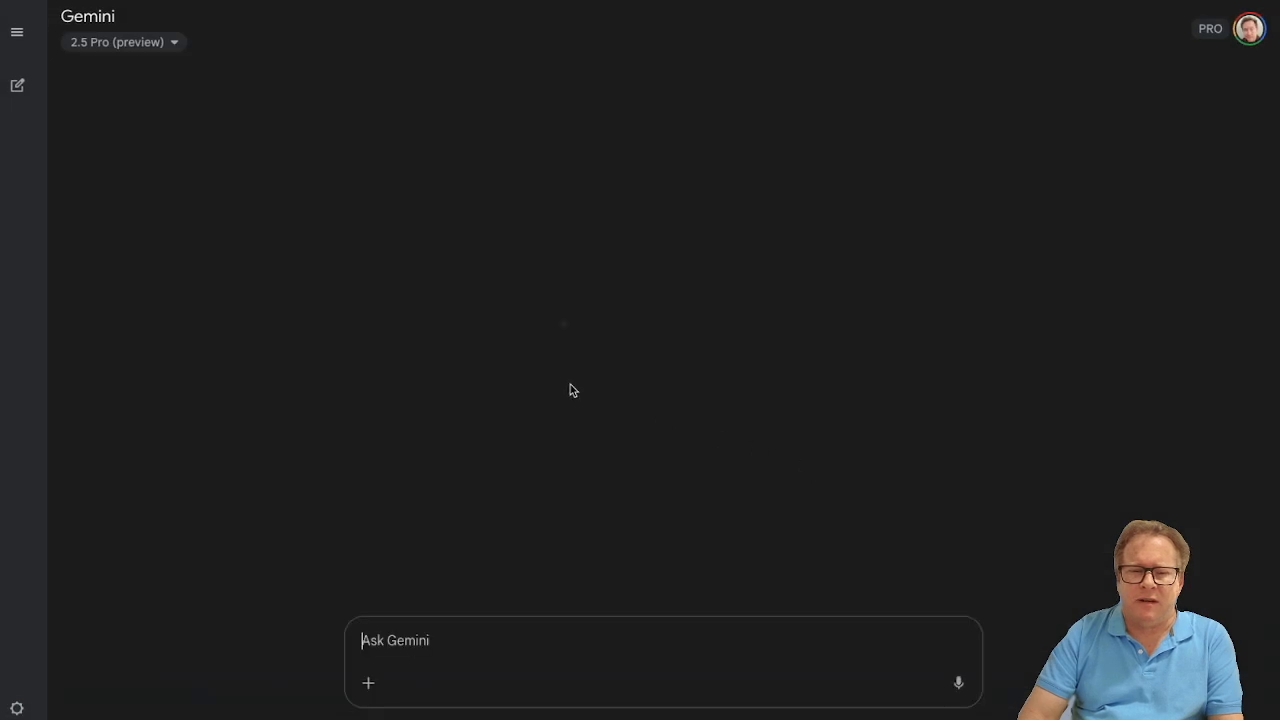
click(17, 32)
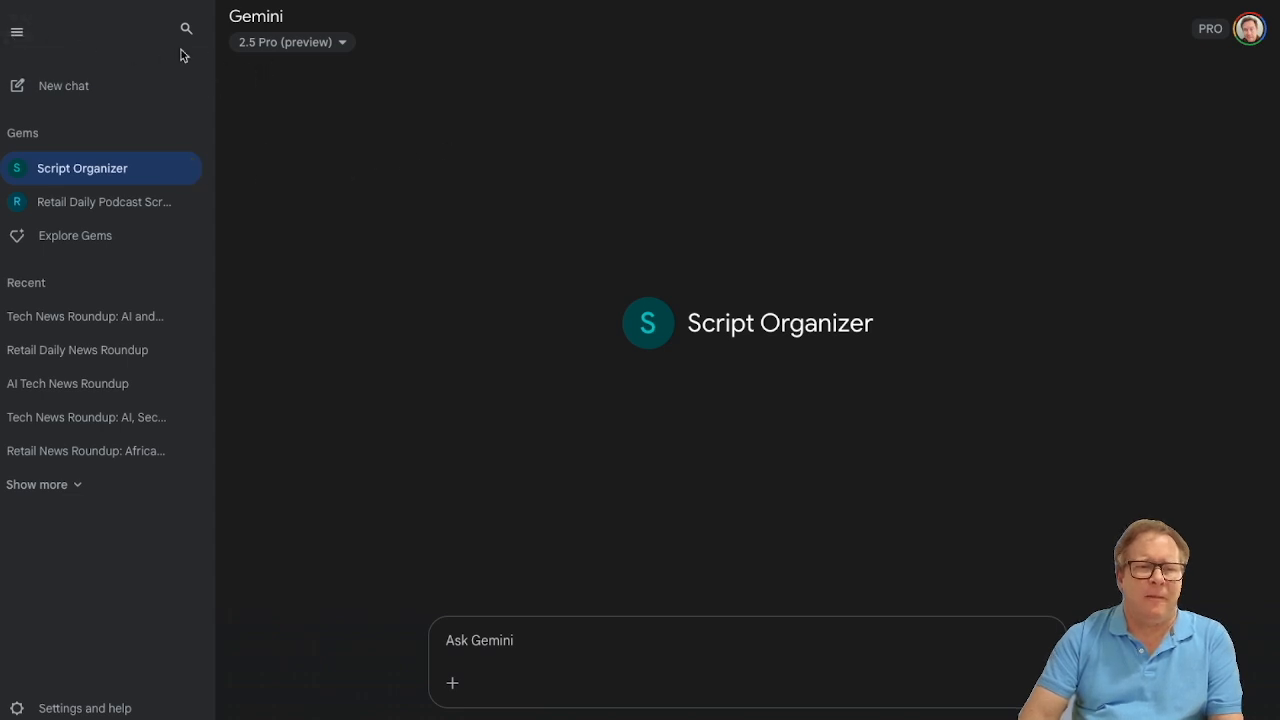
click(10, 35)
- Begin the prompt with "Today's hosts are", naming the first host as New York Times Editor and Homer Simpson as Washington Post Editor
click(500, 643)
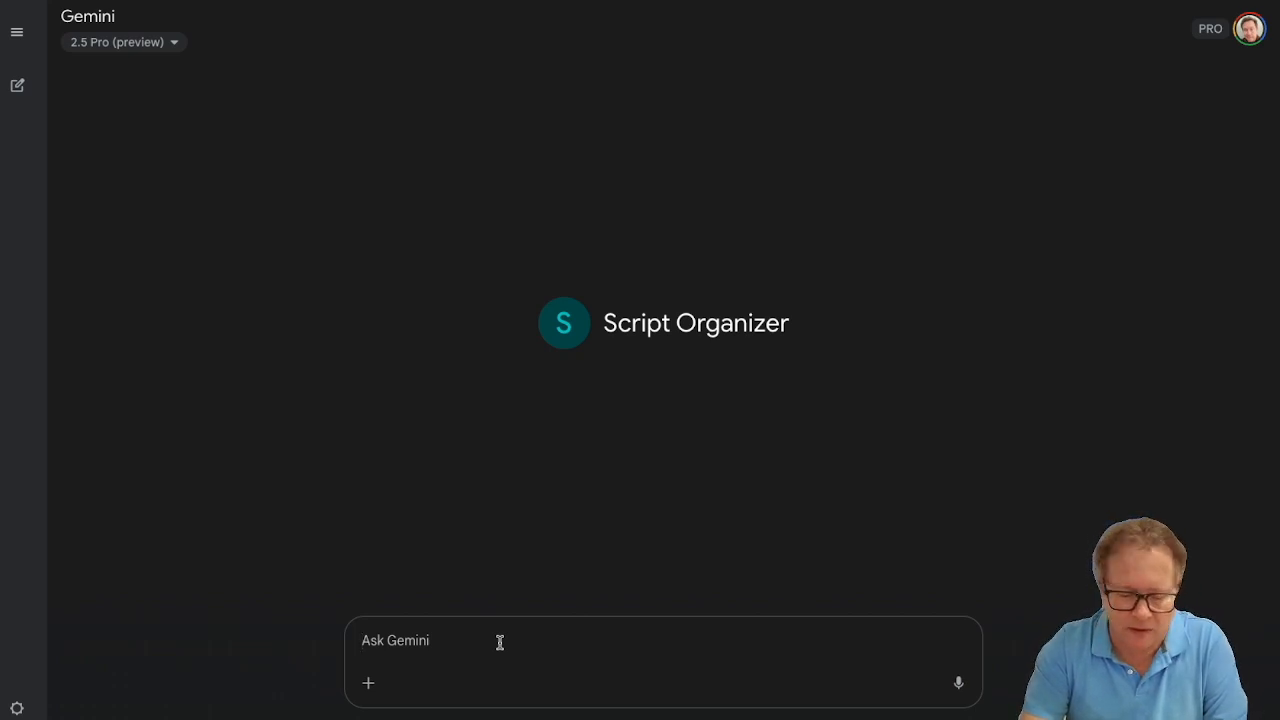
text(To)
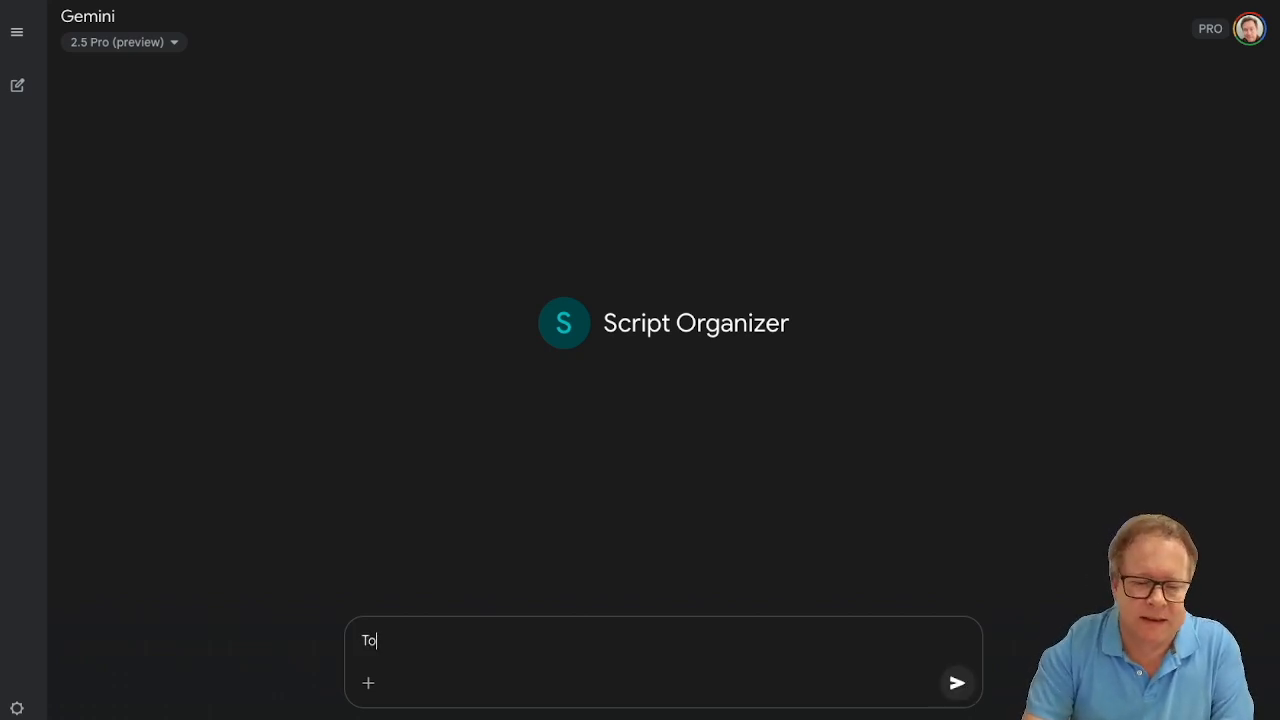
text(day's hopstsare New)
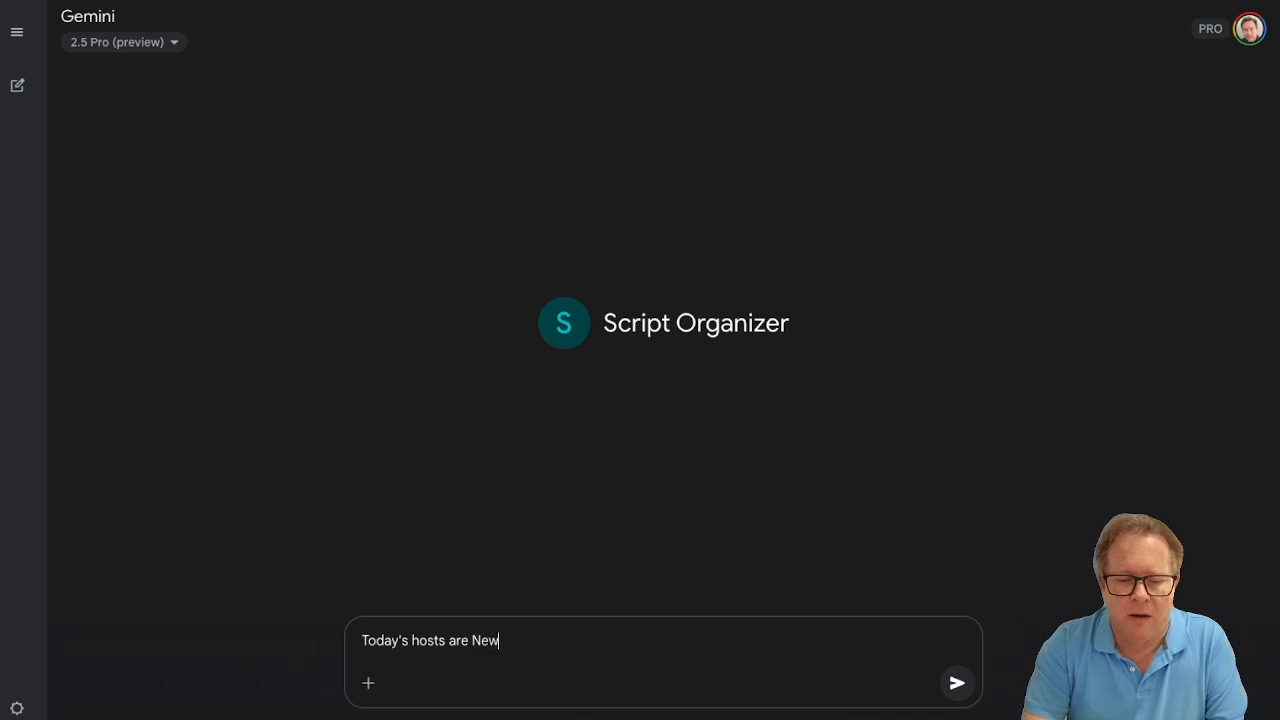
text( York Times )
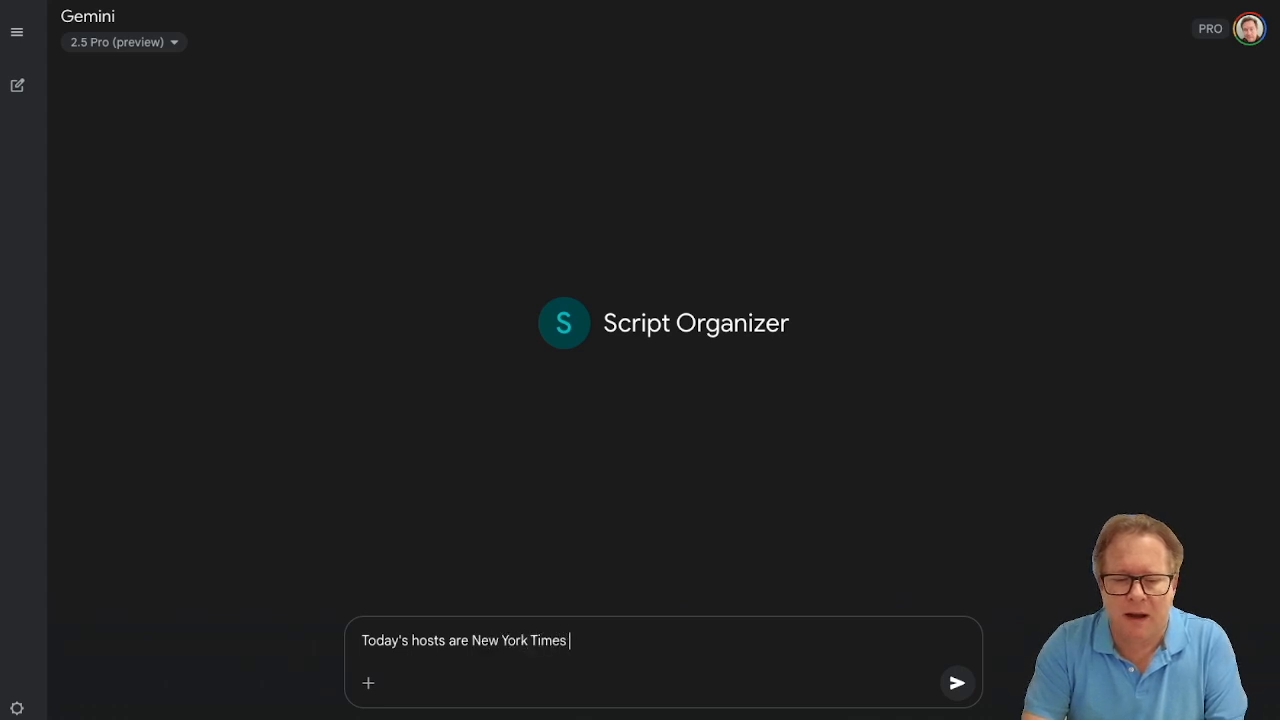
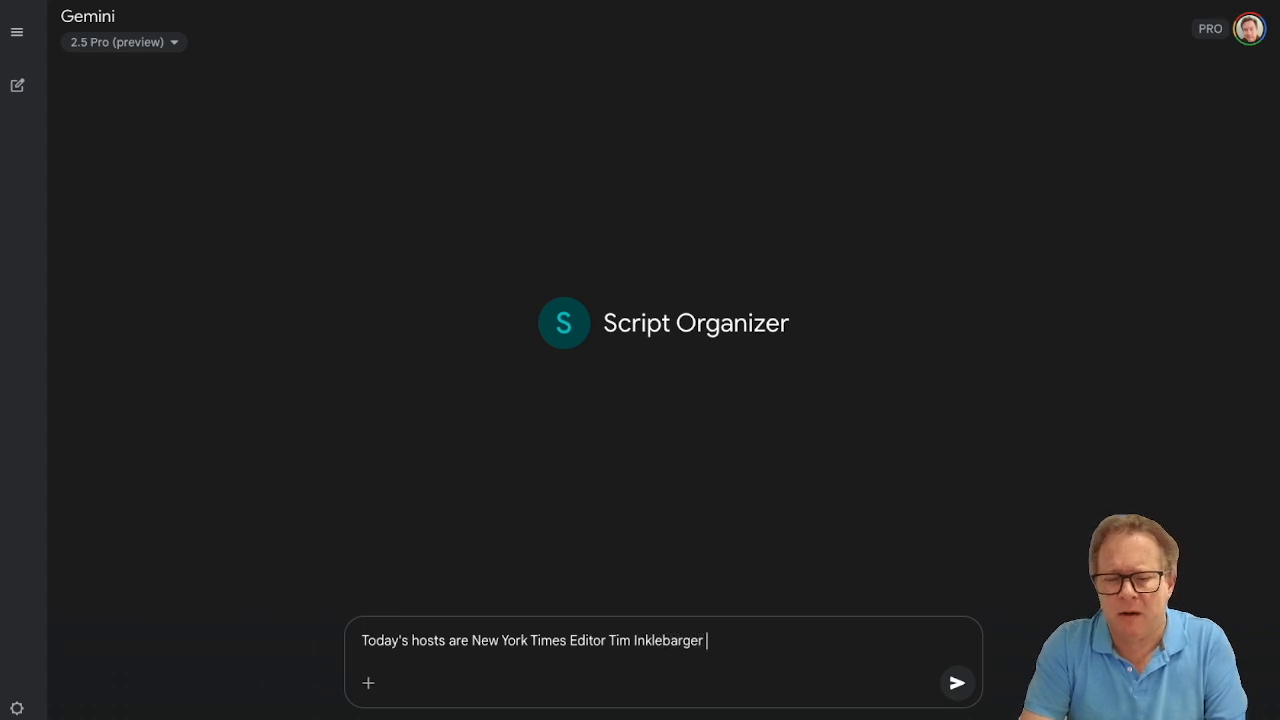
text(and Washington Post)
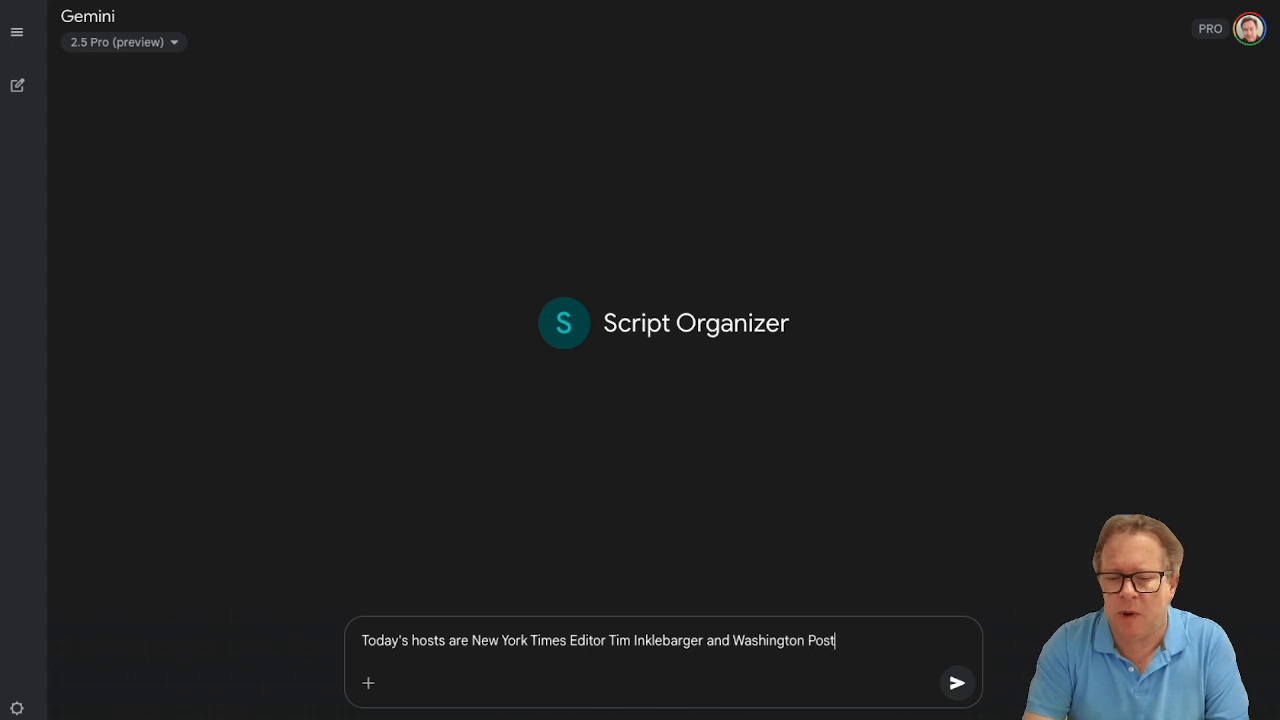
text( Editor)
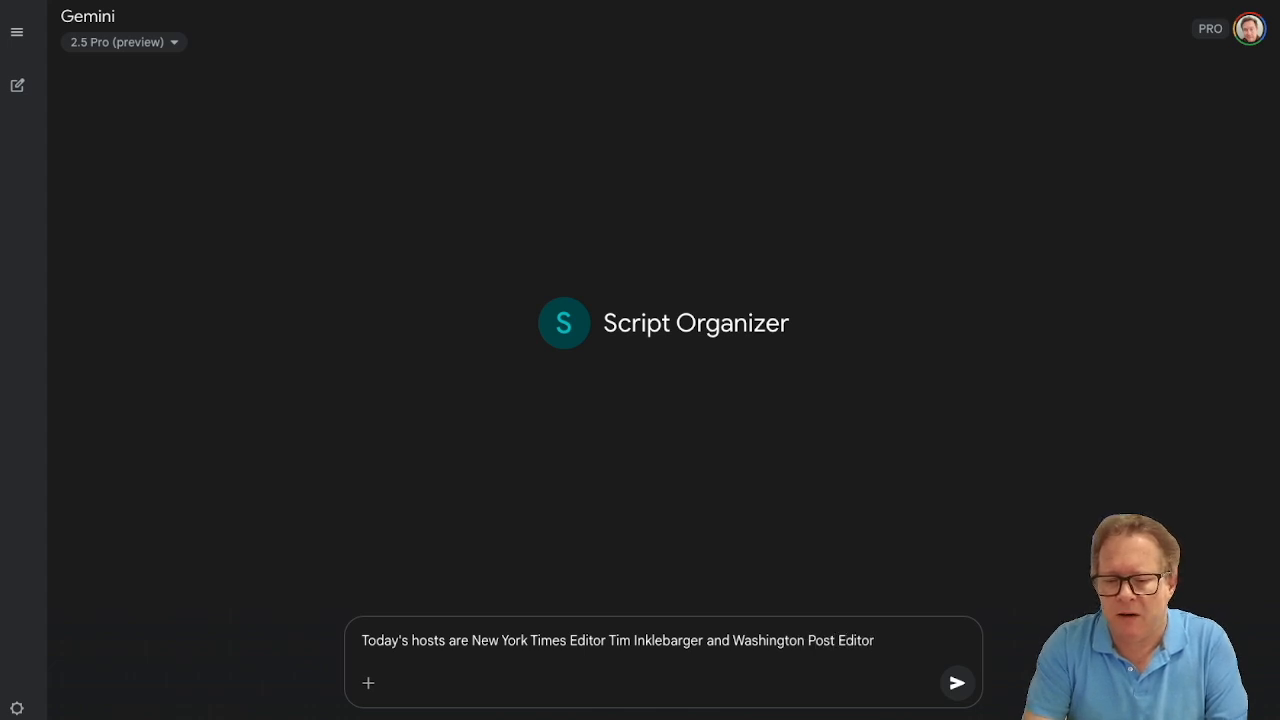
text( Home)
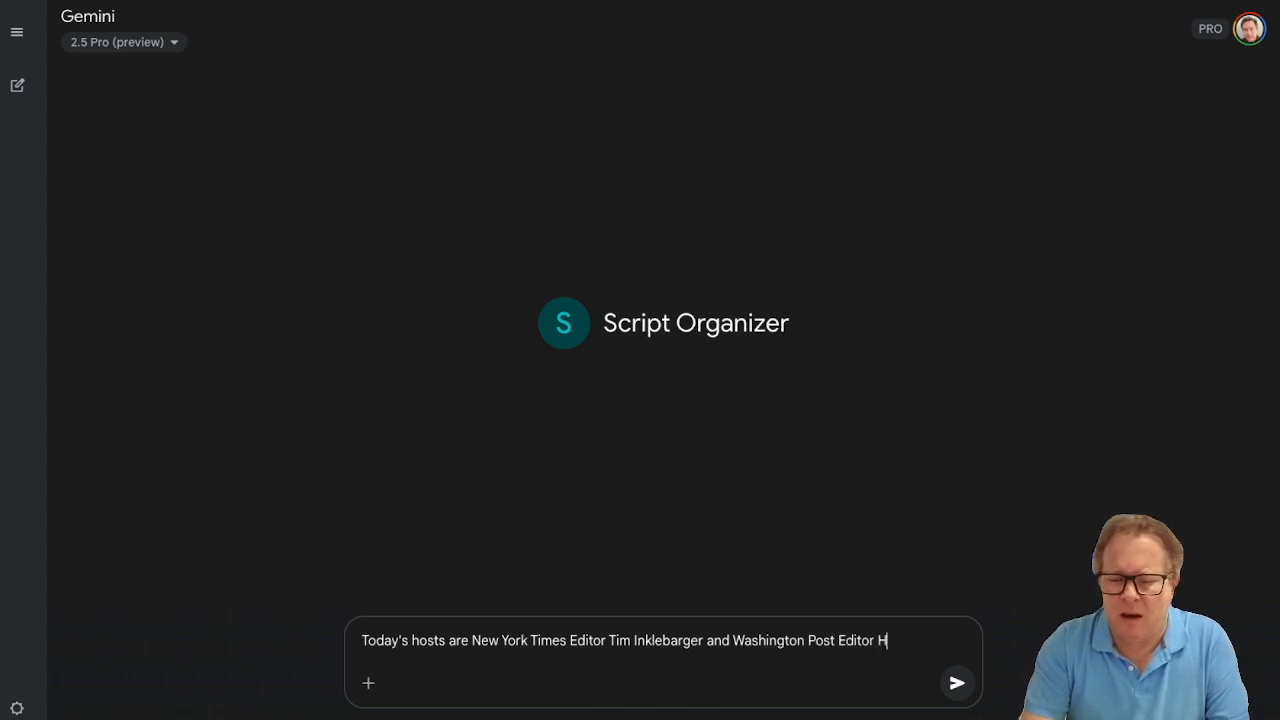
text(r Simpson.)
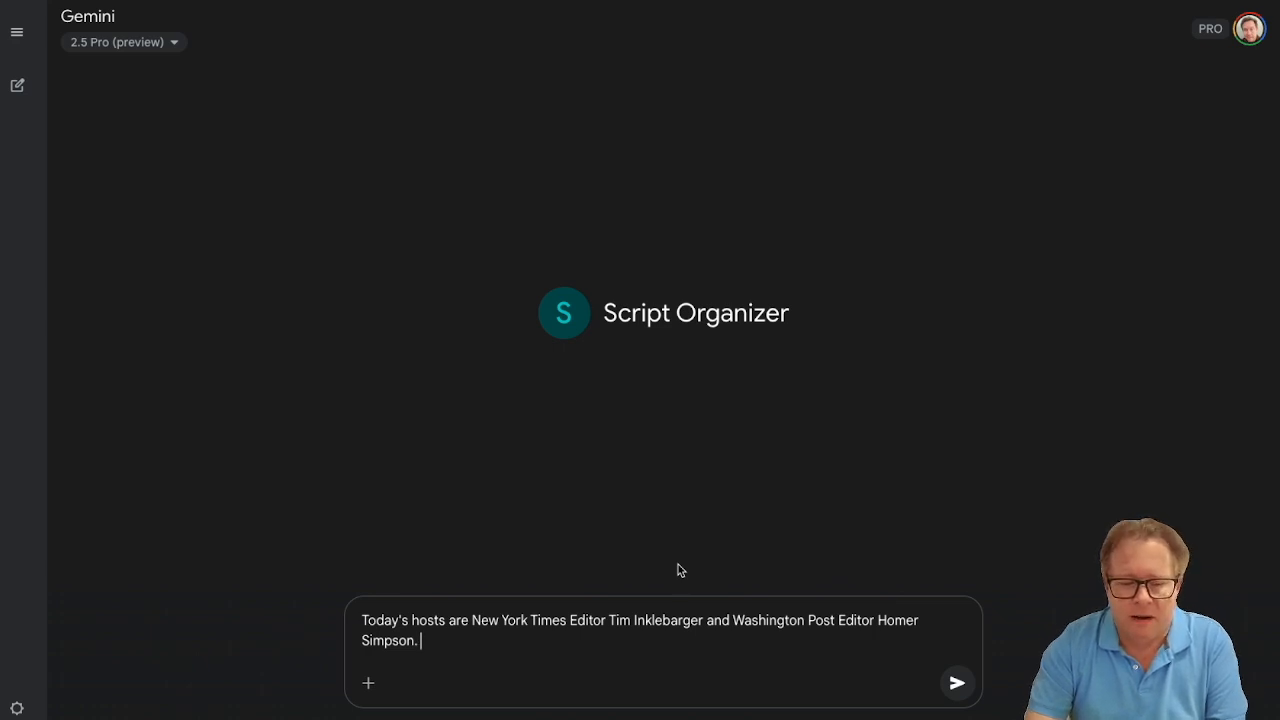
- Paste the copied tech news items after the hosts sentence and submit the prompt to the Gem
key(ctrl+v)
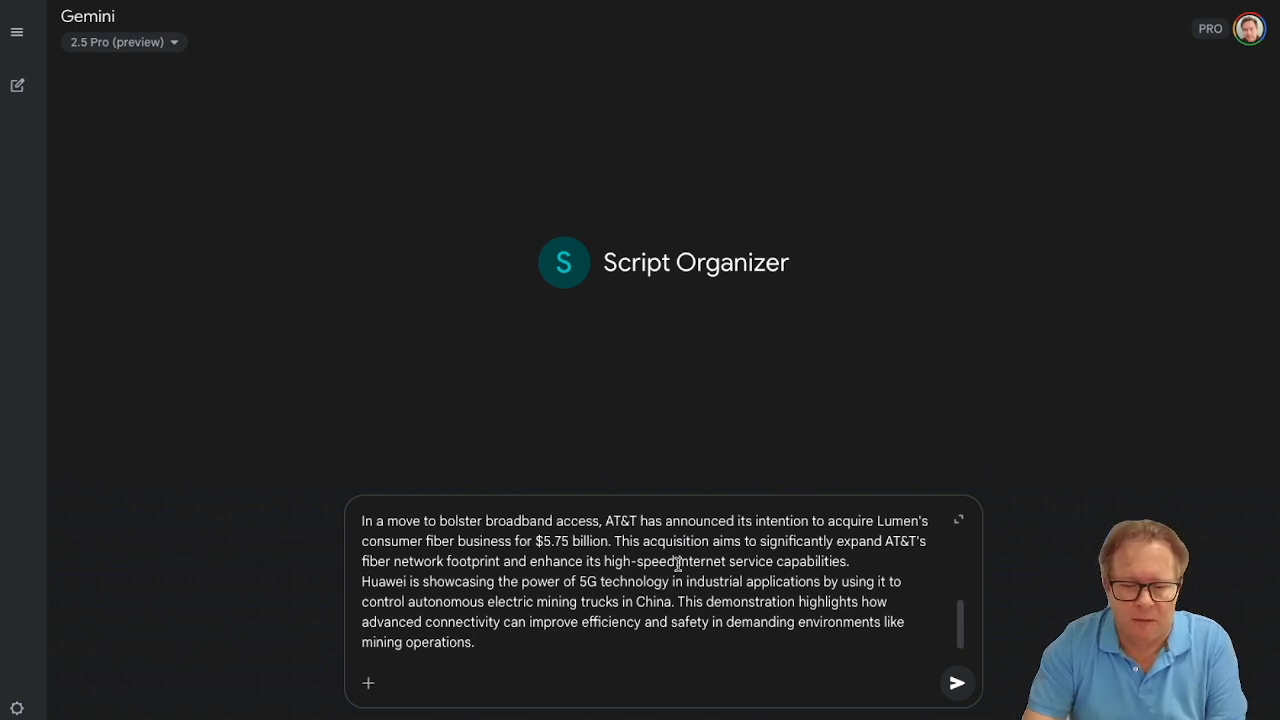
key(Return)
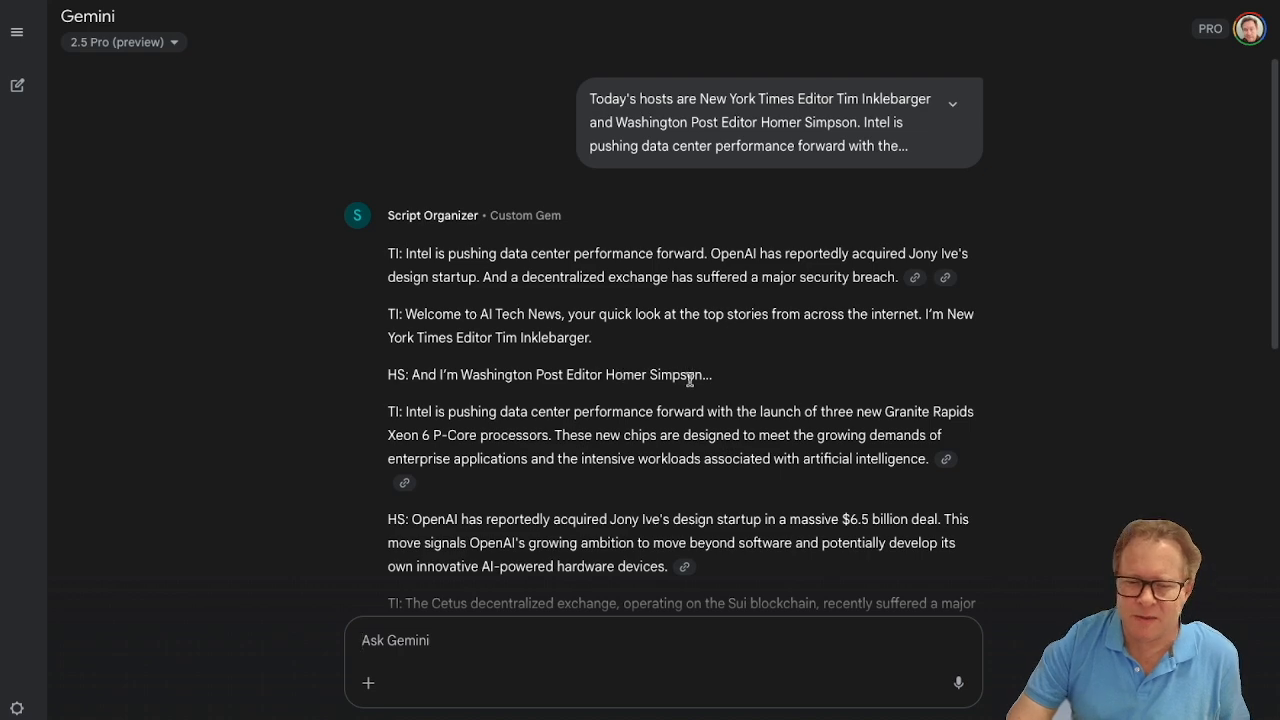
- Review the generated script's intro, host introductions, speaker initials on each news item and closing sign-off against the Gem's format
scroll(686, 379, down, 2)
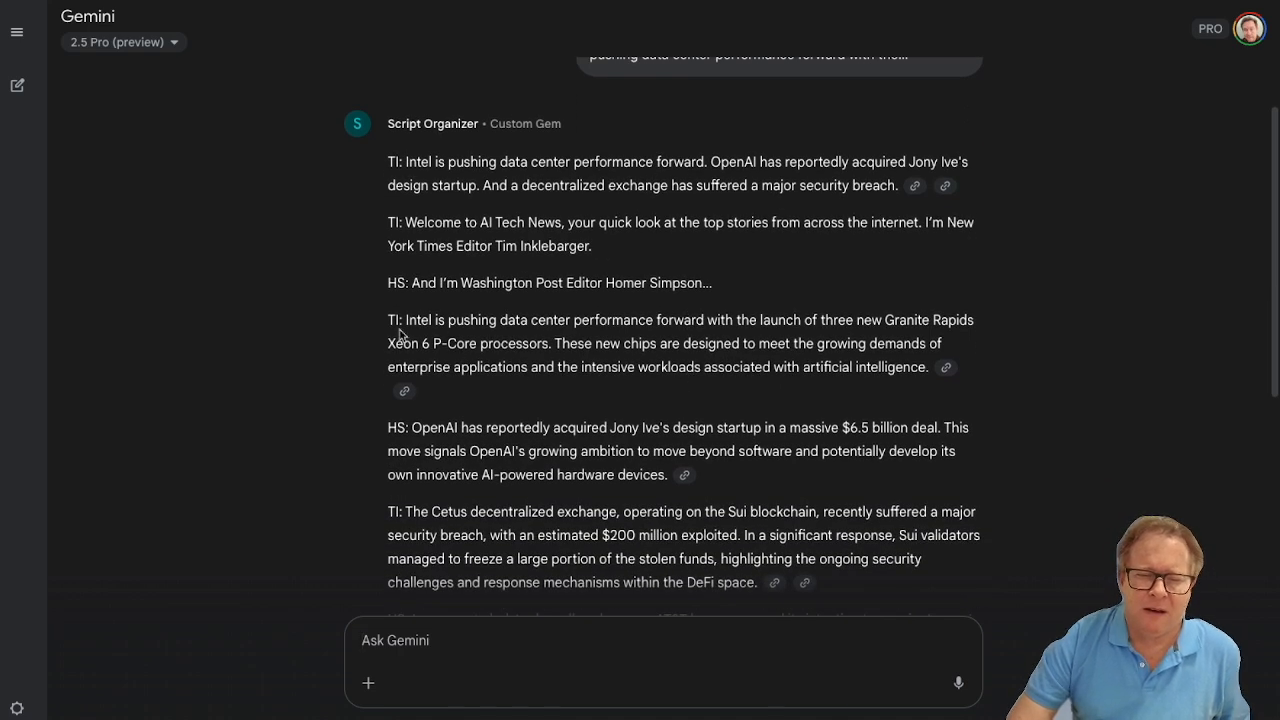
scroll(442, 355, down, 1)
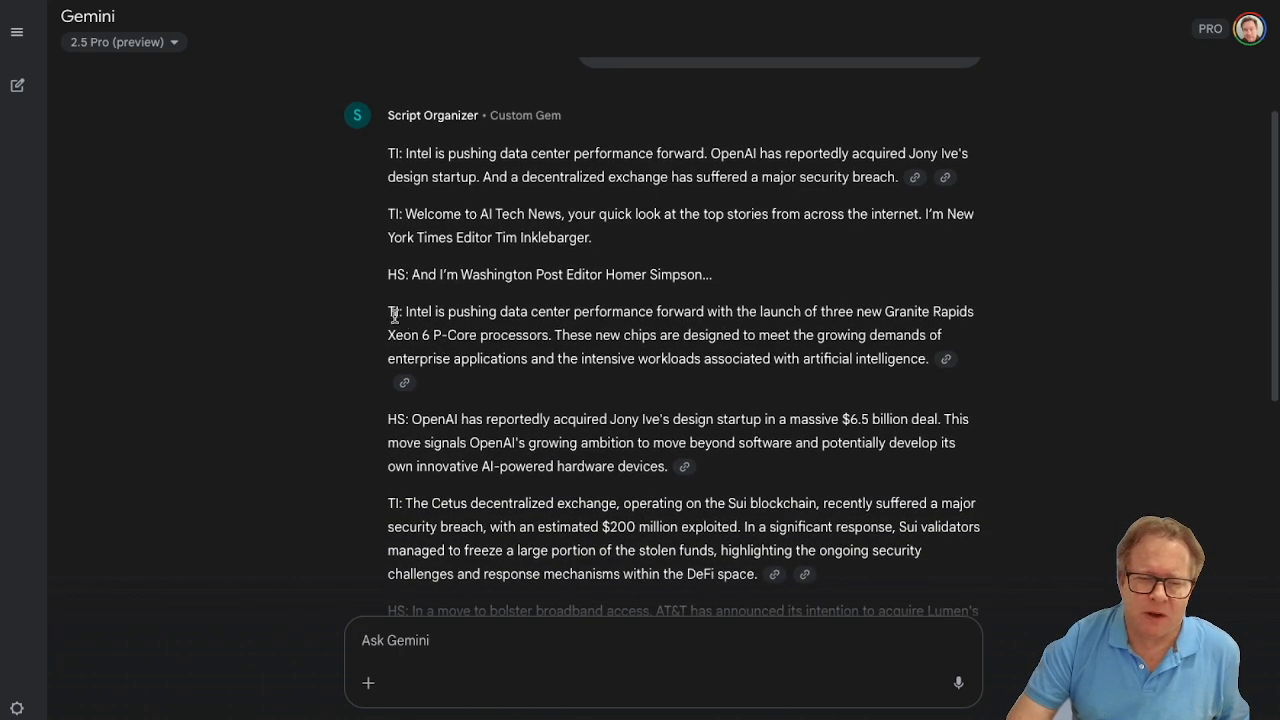
scroll(553, 336, down, 1)
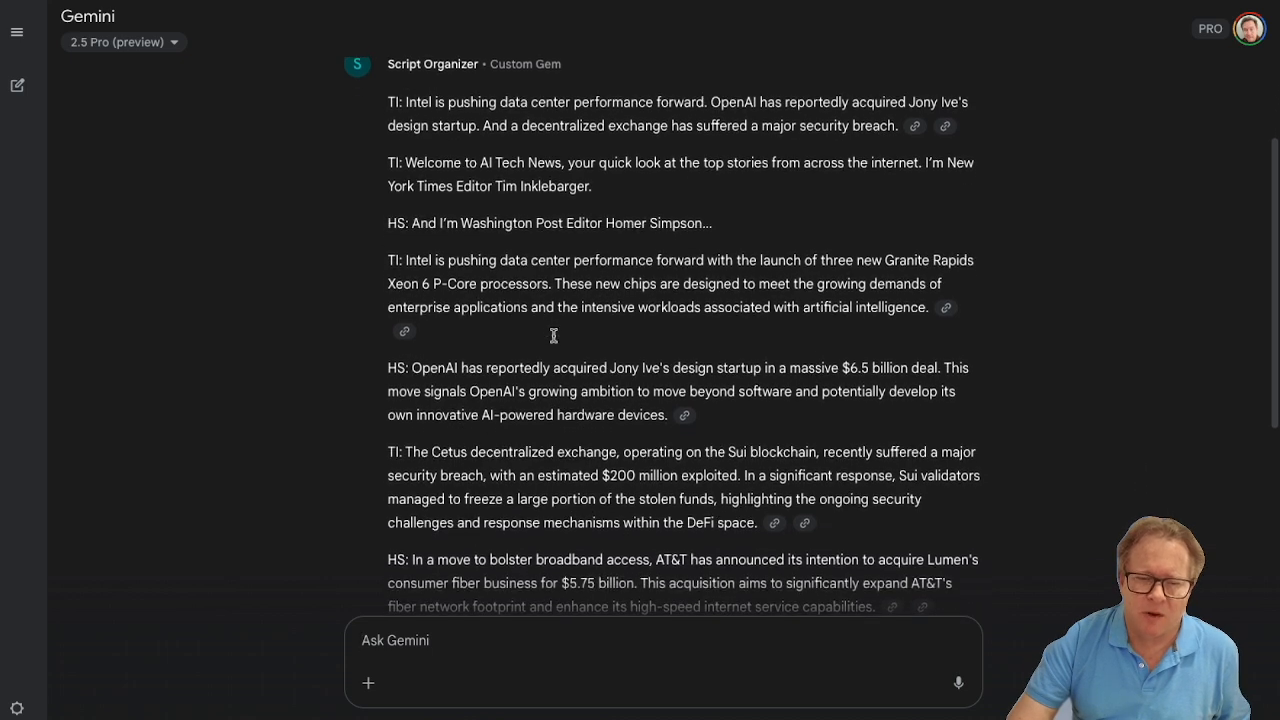
scroll(538, 386, down, 2)
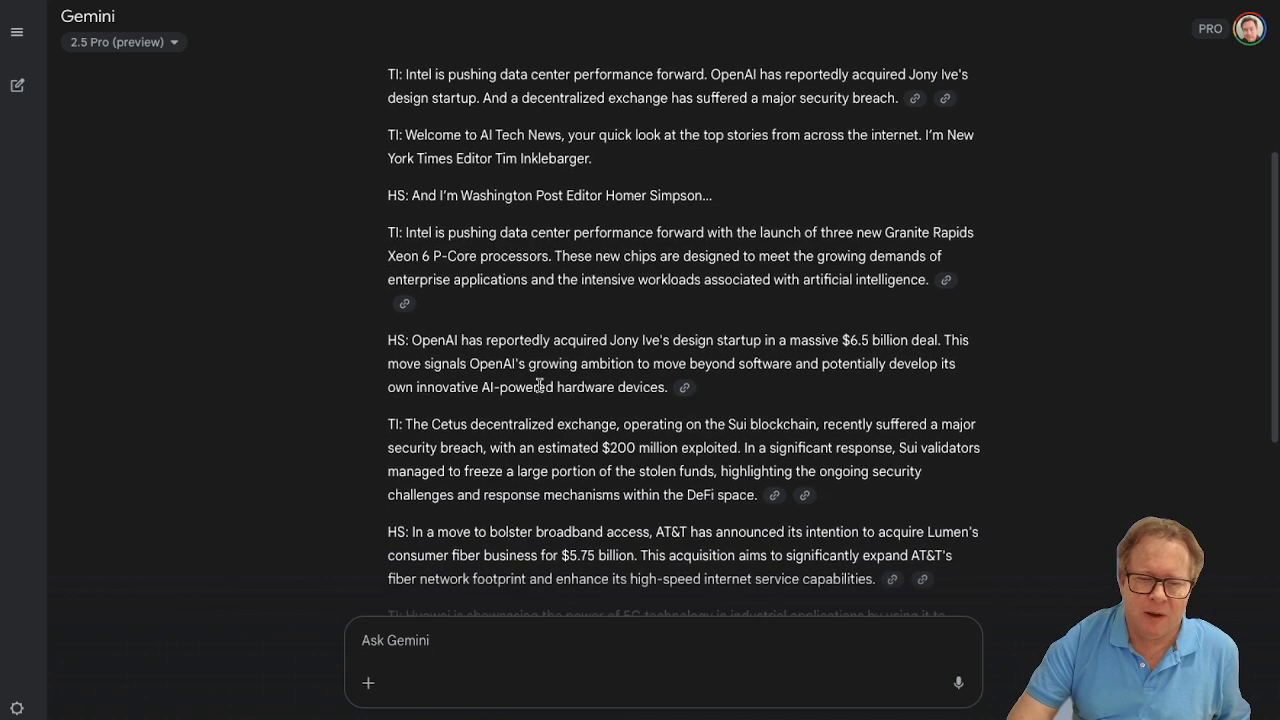
scroll(540, 396, down, 1)
scroll(540, 396, down, 4)
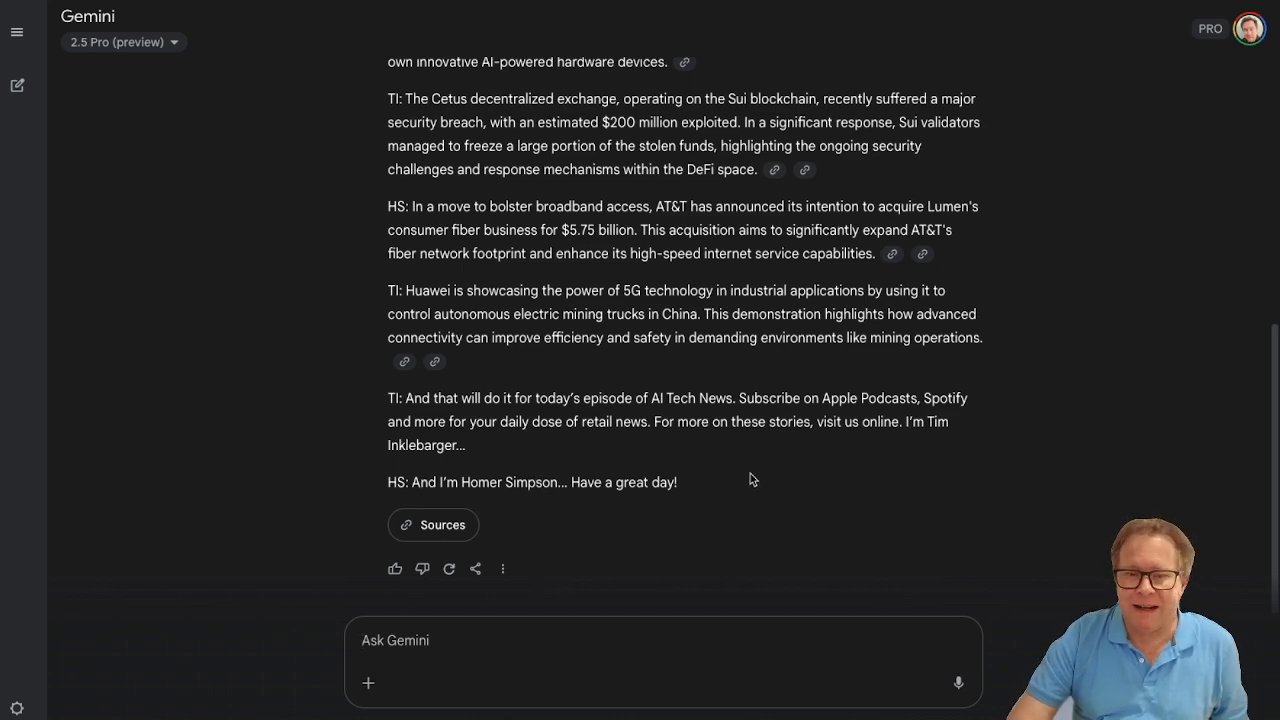
scroll(750, 473, up, 5)
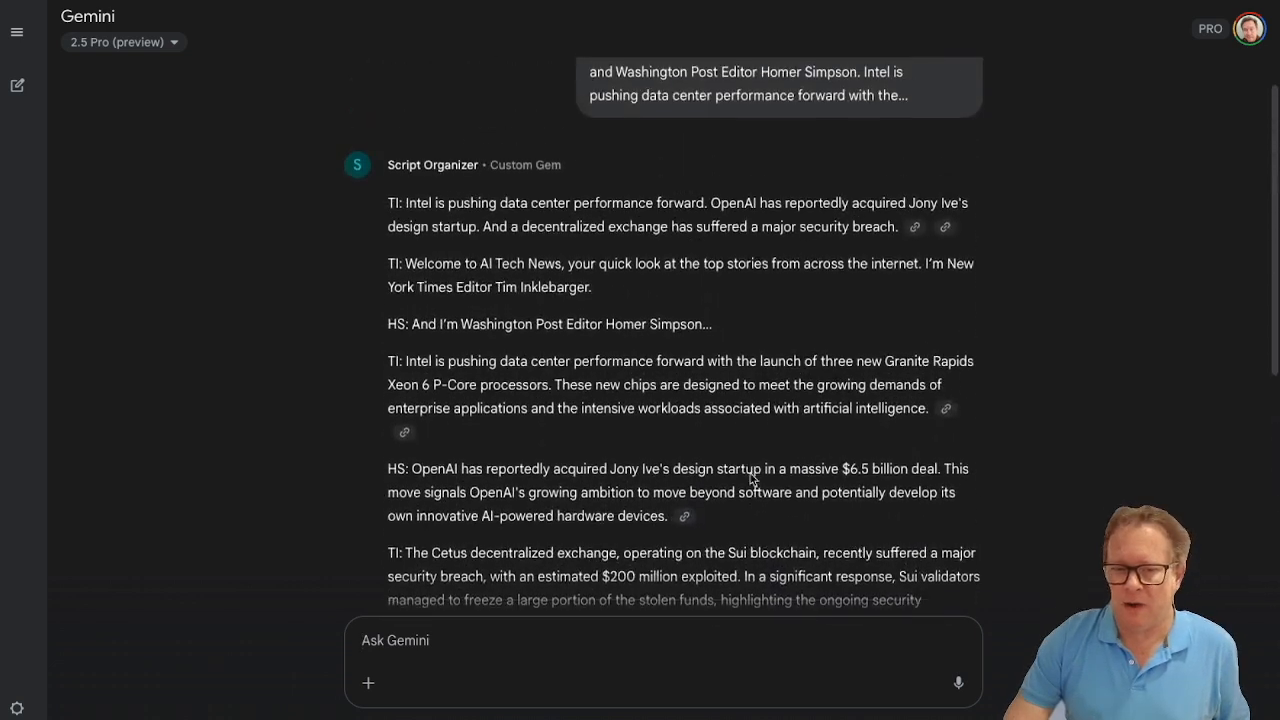
scroll(752, 478, up, 1)
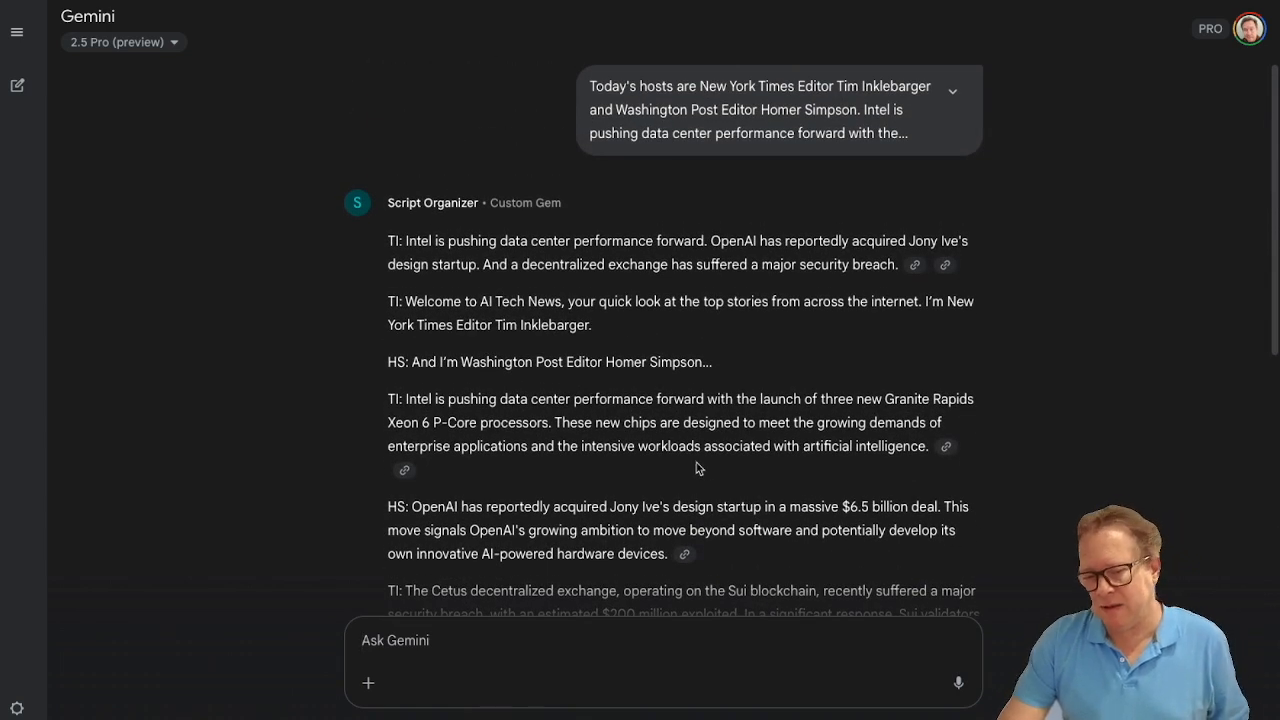